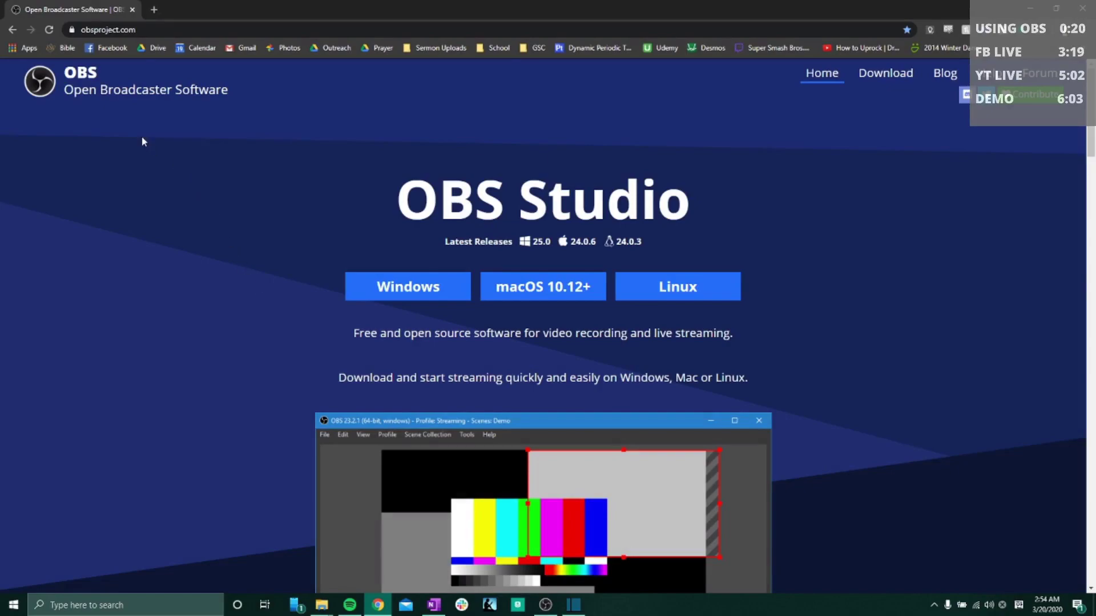
Download OBS Studio for Windows from the OBS Project site.
{"action": "left_click", "coordinate": [371, 282]}
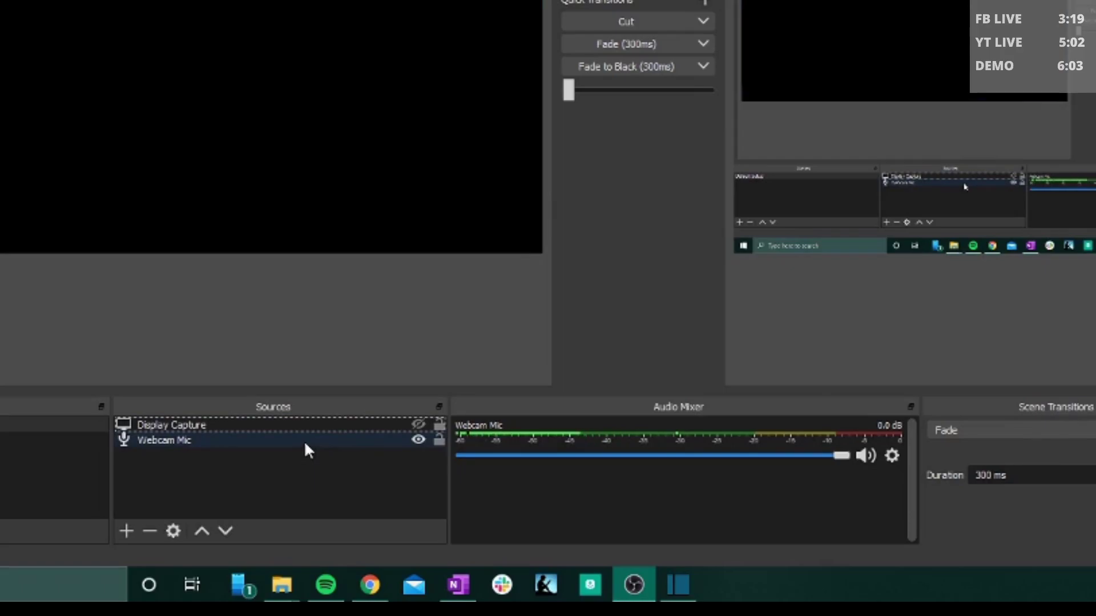
Add a new media source named "03/22/20 Worship Service" to the Default Setup scene.
{"action": "left_click", "coordinate": [126, 531]}
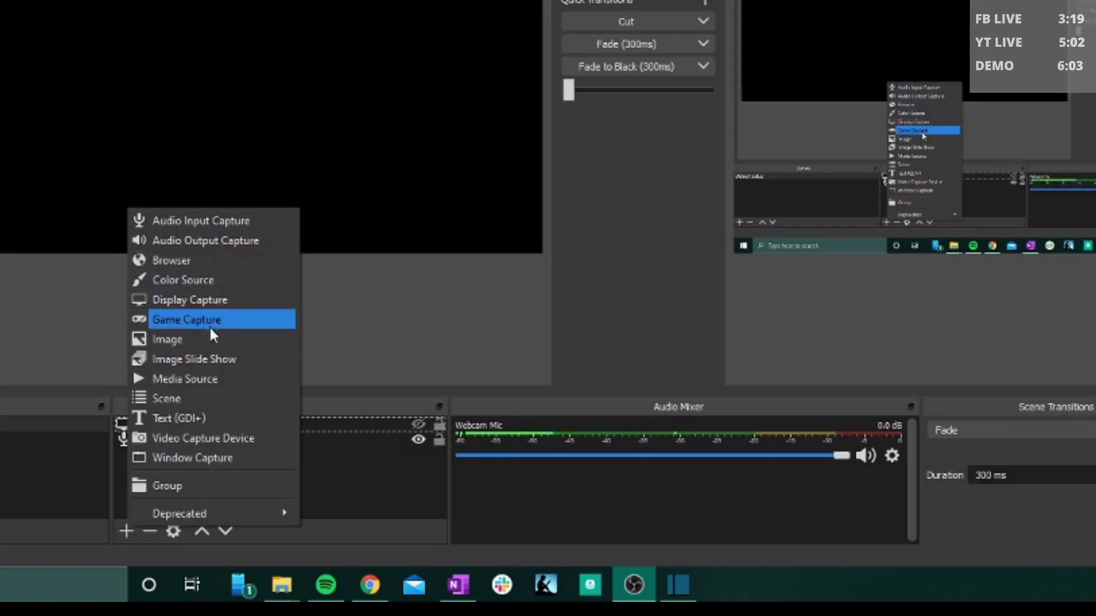
{"action": "left_click", "coordinate": [198, 379]}
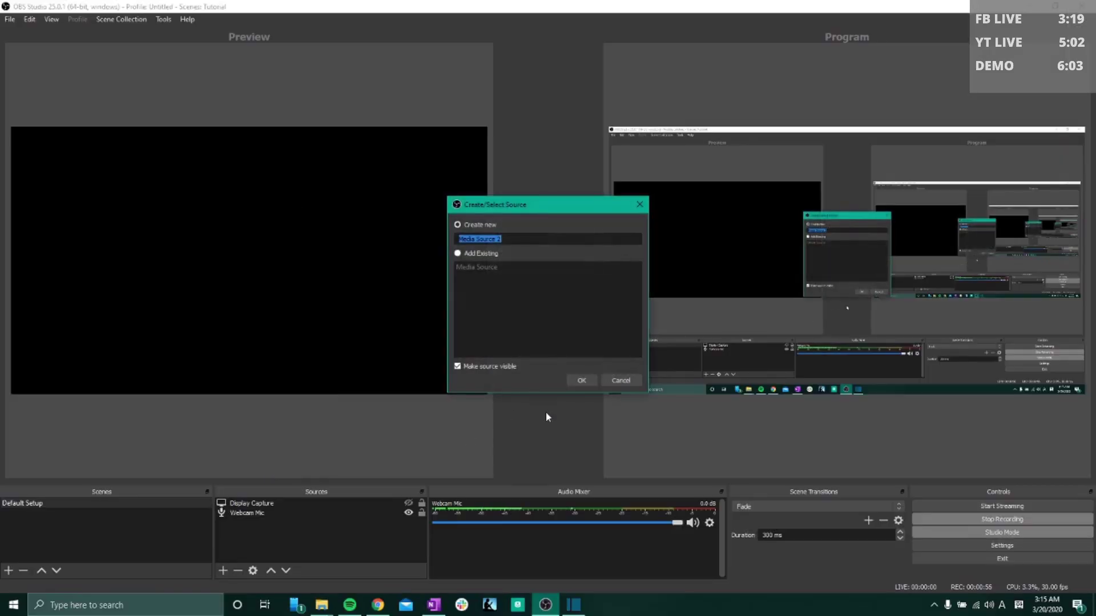
{"action": "type", "text": "03/22/20 Worship Service"}
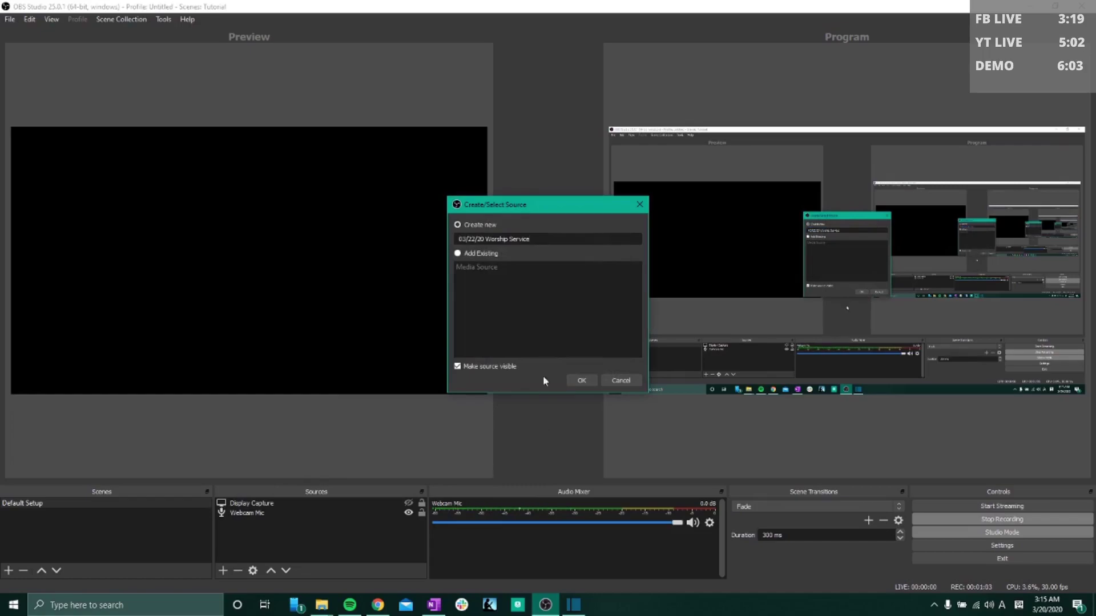
{"action": "left_click", "coordinate": [580, 381]}
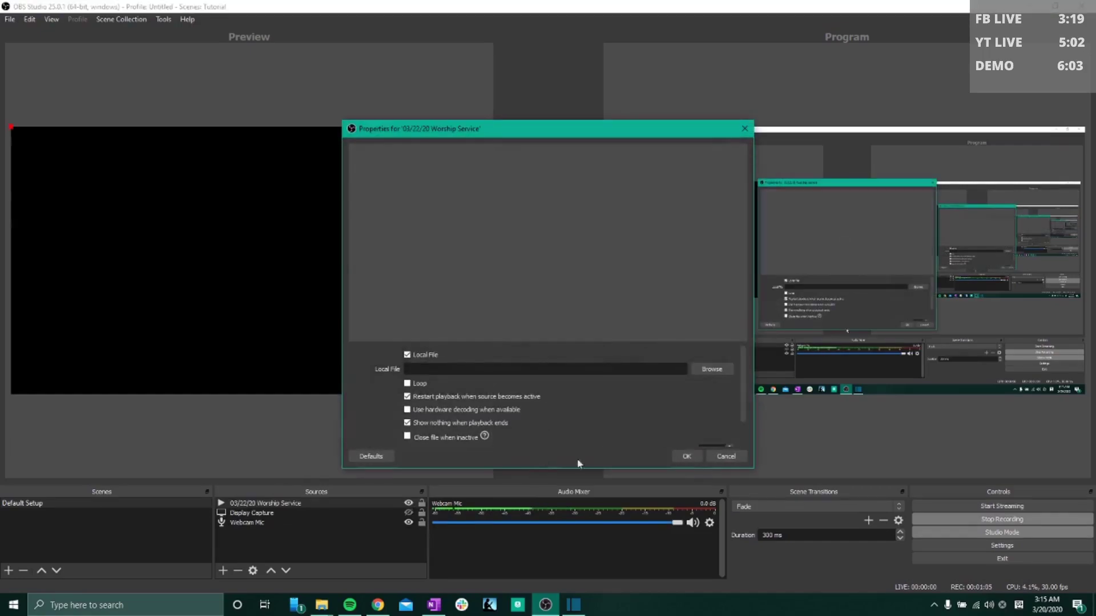
Load the local video 03_15_20 from the Online Service Recordings folder into the worship service media source.
{"action": "left_click", "coordinate": [728, 369]}
{"action": "left_click", "coordinate": [497, 217]}
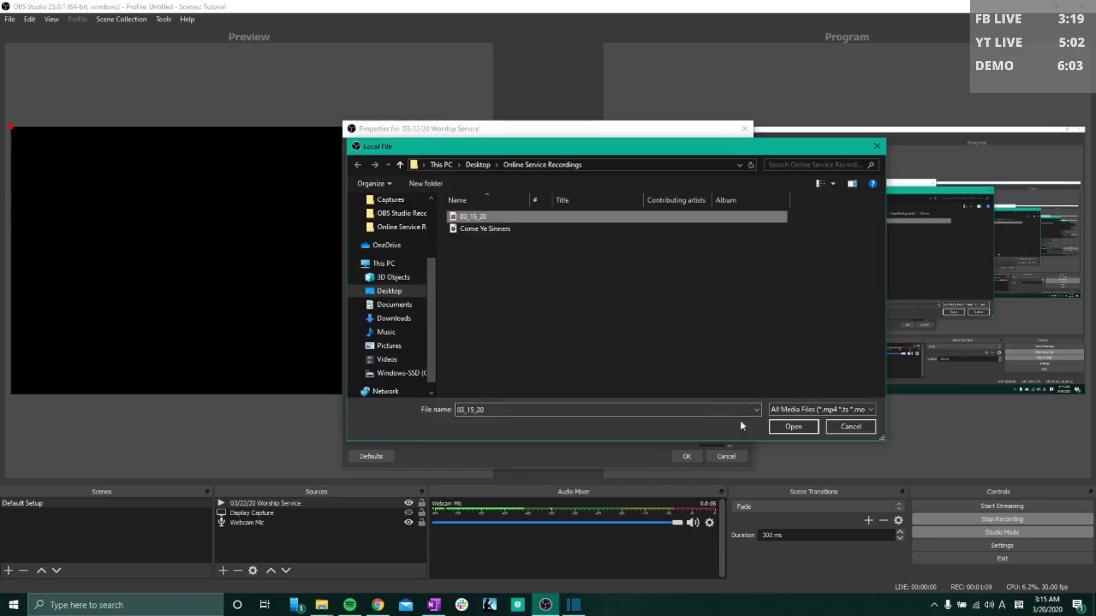
{"action": "left_click", "coordinate": [792, 427]}
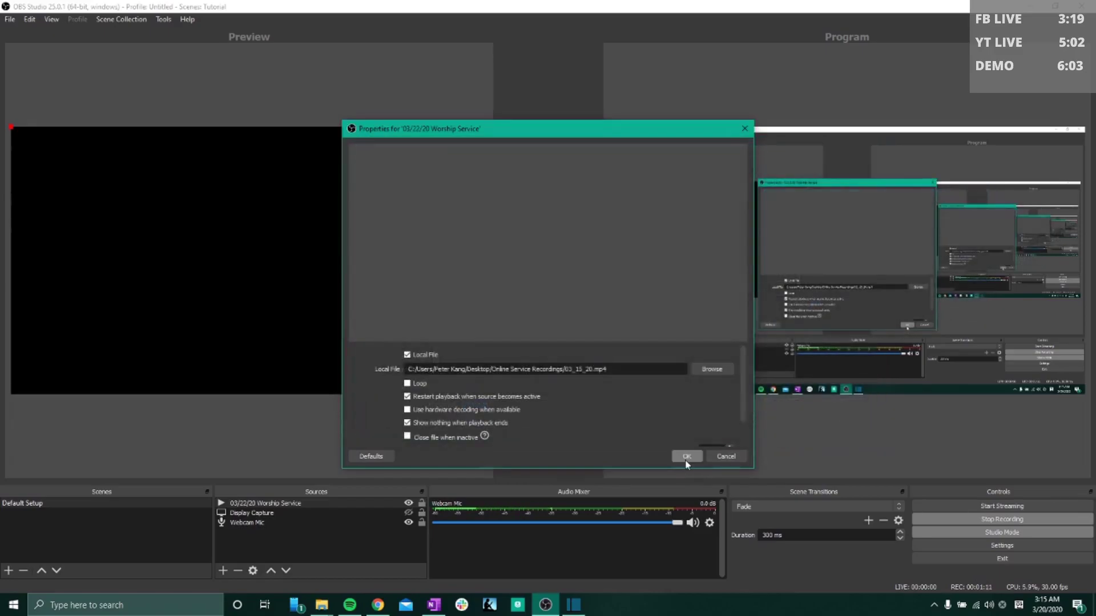
{"action": "left_click", "coordinate": [686, 458]}
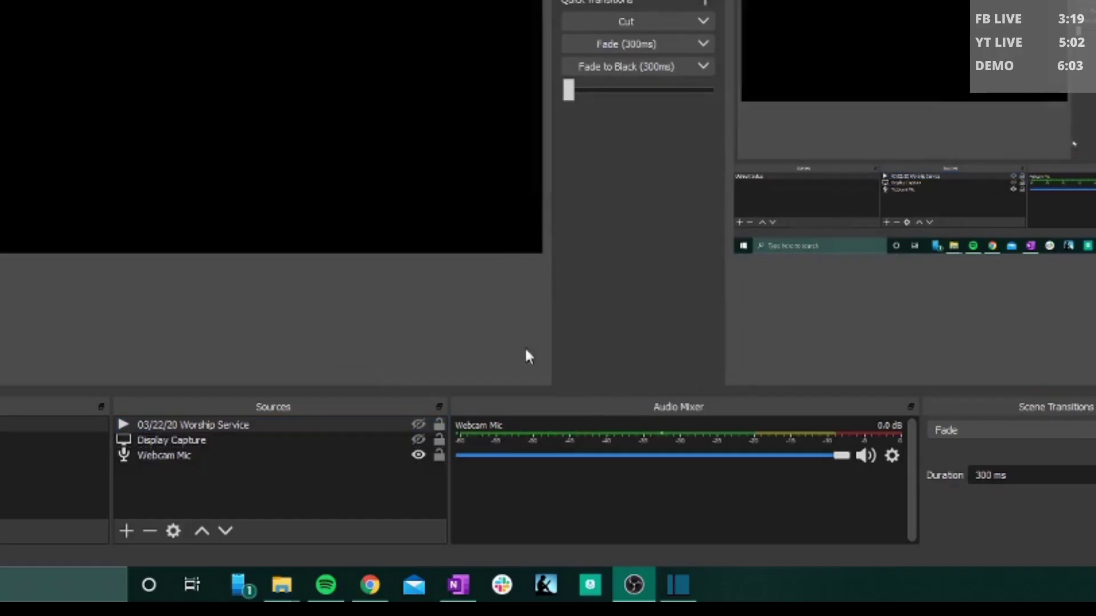
{"action": "left_click", "coordinate": [255, 427]}
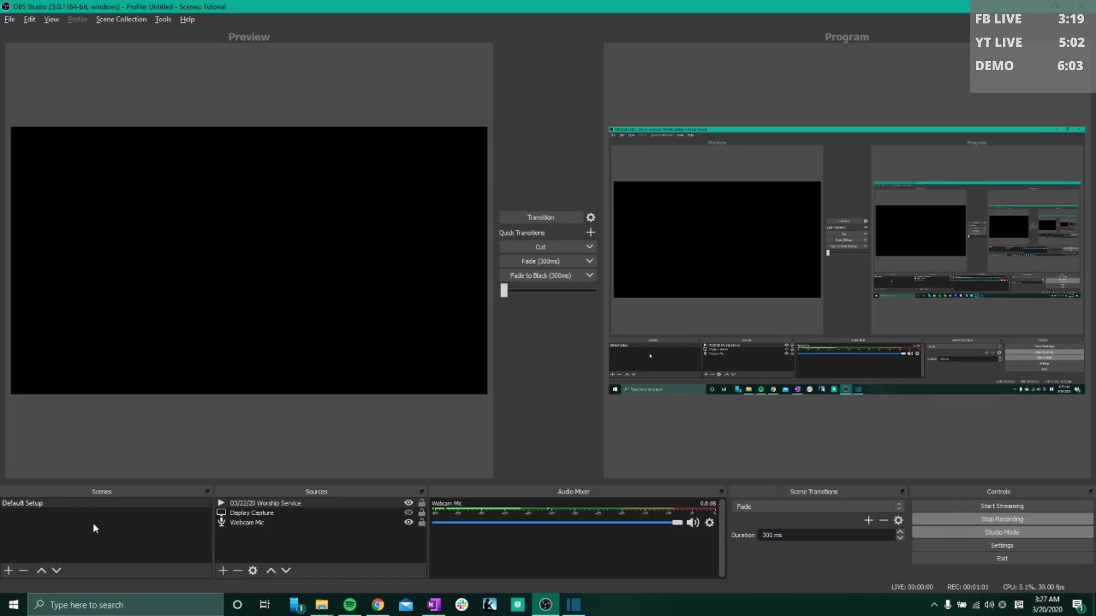
Add a new scene named Scene 2 and give it an image source using the Untitled picture file.
{"action": "left_click", "coordinate": [8, 570]}
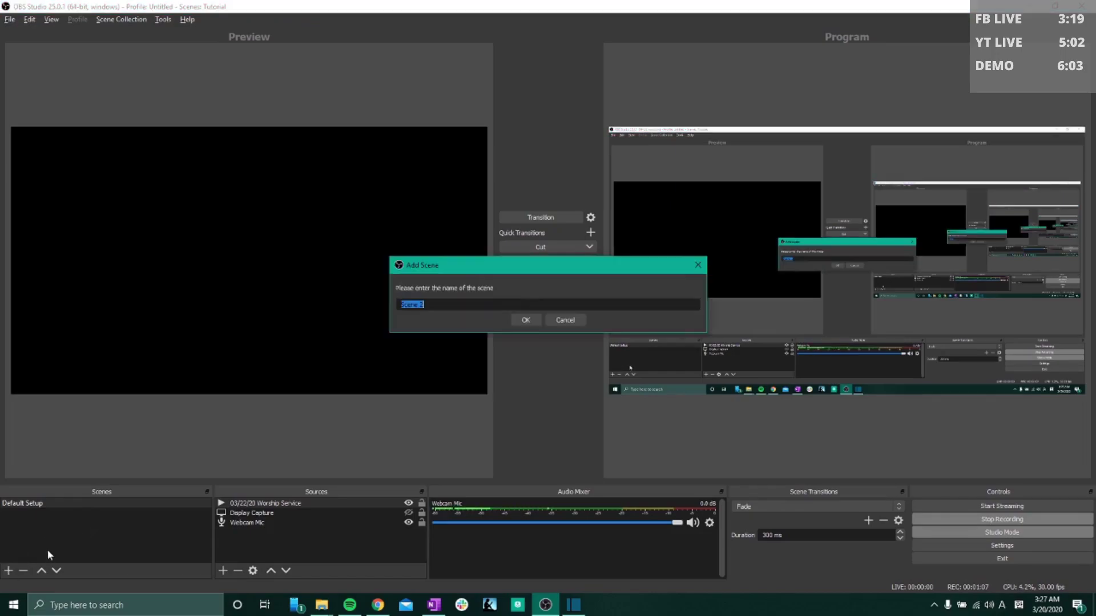
{"action": "left_click", "coordinate": [526, 320]}
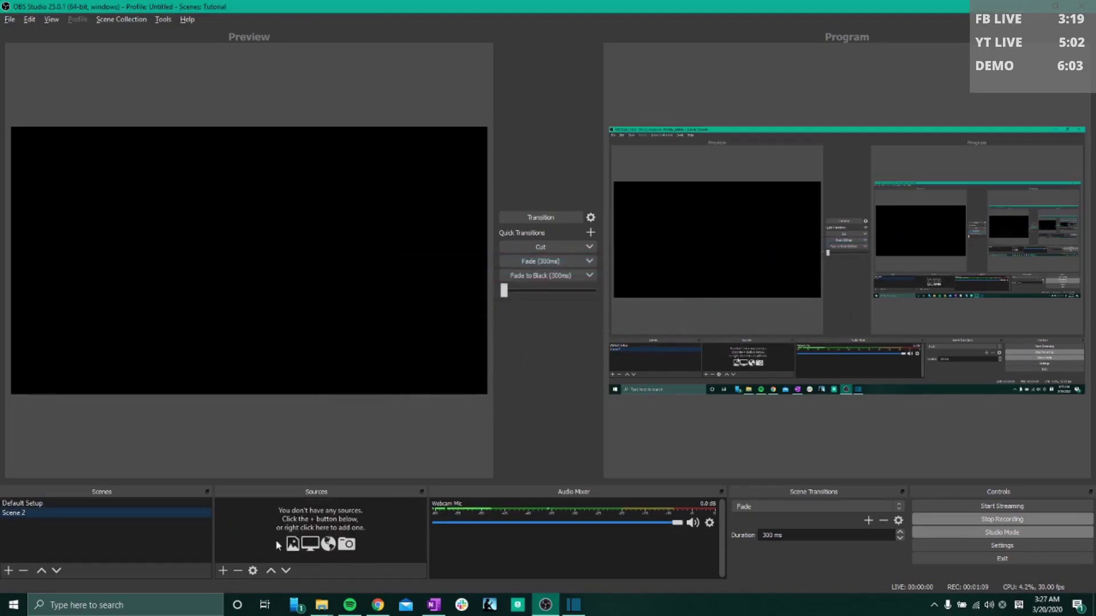
{"action": "left_click", "coordinate": [224, 570]}
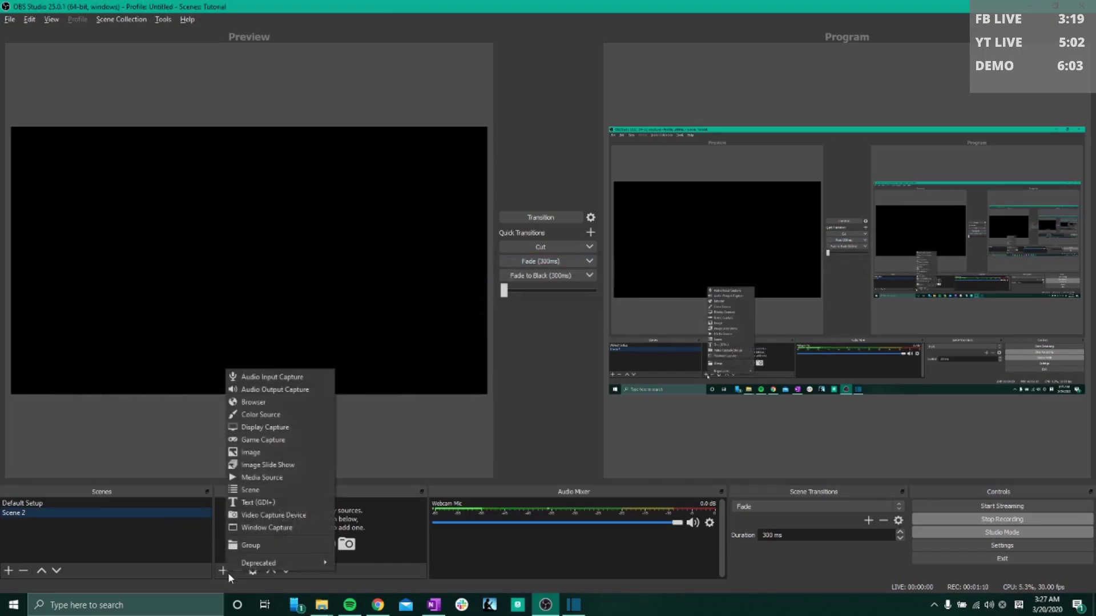
{"action": "left_click", "coordinate": [285, 455]}
{"action": "left_click", "coordinate": [582, 380]}
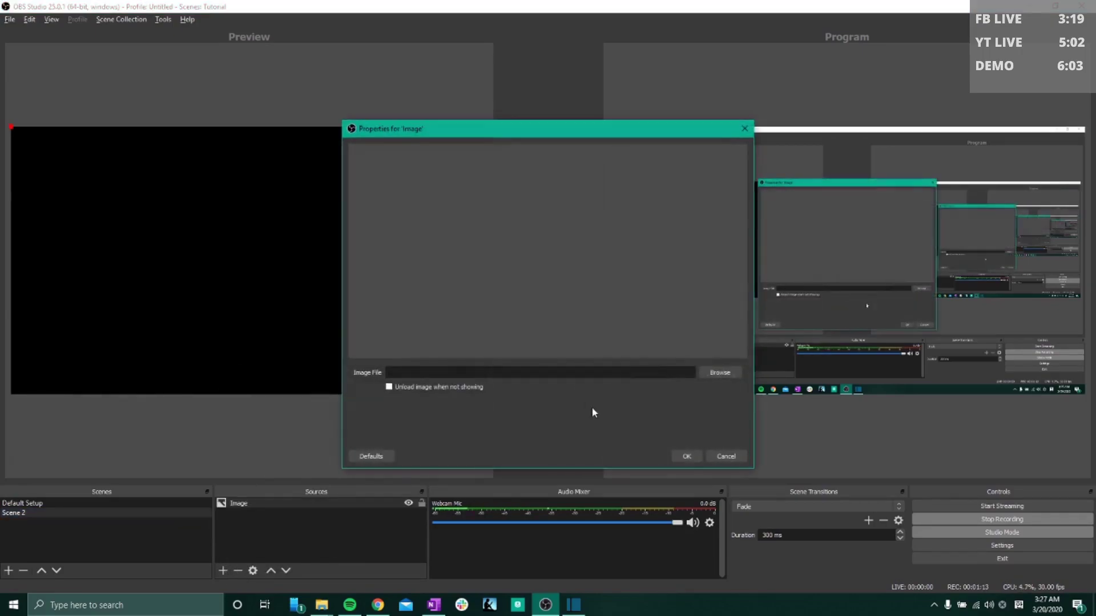
{"action": "left_click", "coordinate": [720, 373]}
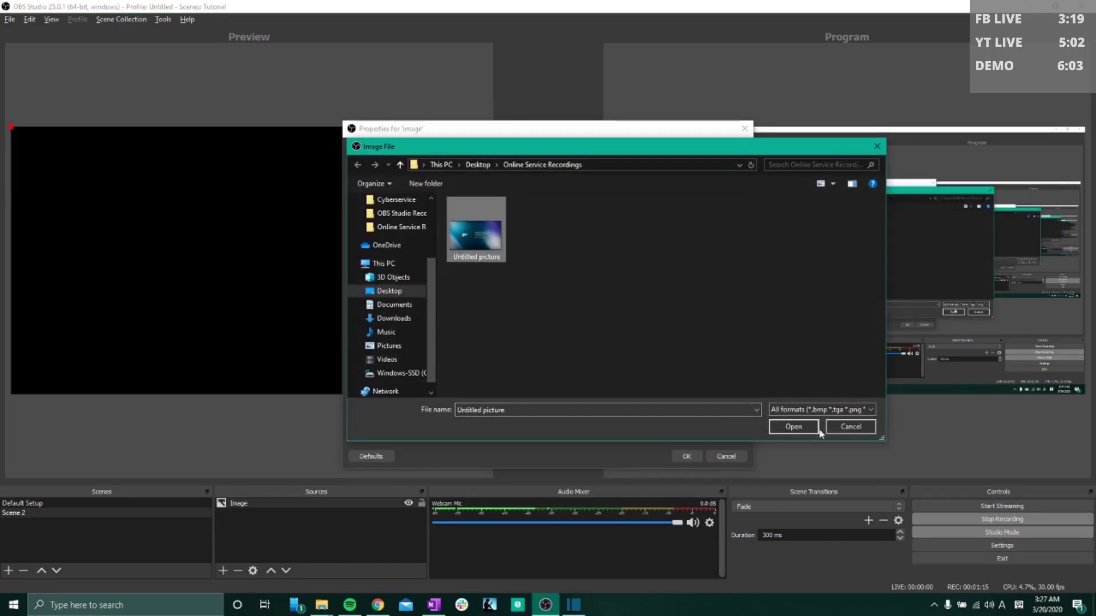
{"action": "left_click", "coordinate": [816, 429]}
{"action": "left_click", "coordinate": [702, 448]}
Add the existing Webcam Mic audio input capture to Scene 2.
{"action": "left_click", "coordinate": [223, 570]}
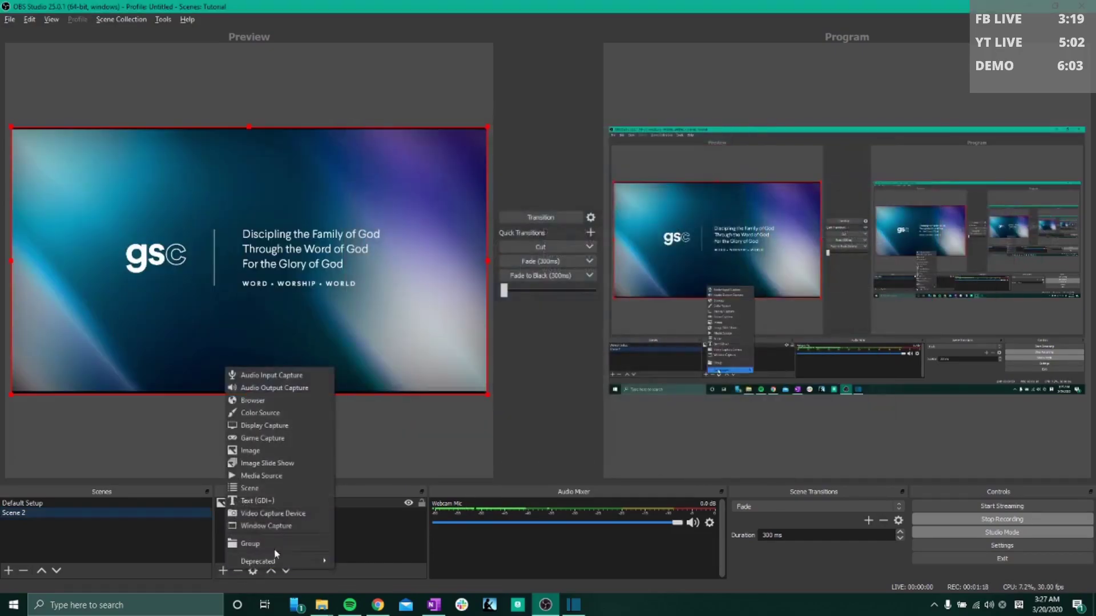
{"action": "left_click", "coordinate": [268, 375]}
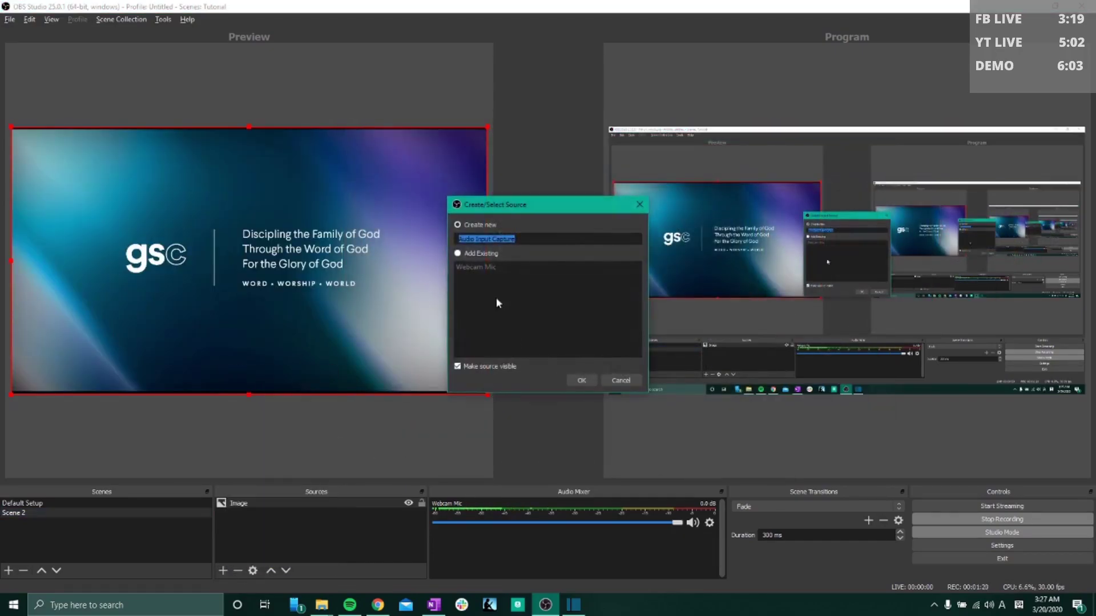
{"action": "left_click", "coordinate": [477, 251]}
{"action": "key", "text": "Return"}
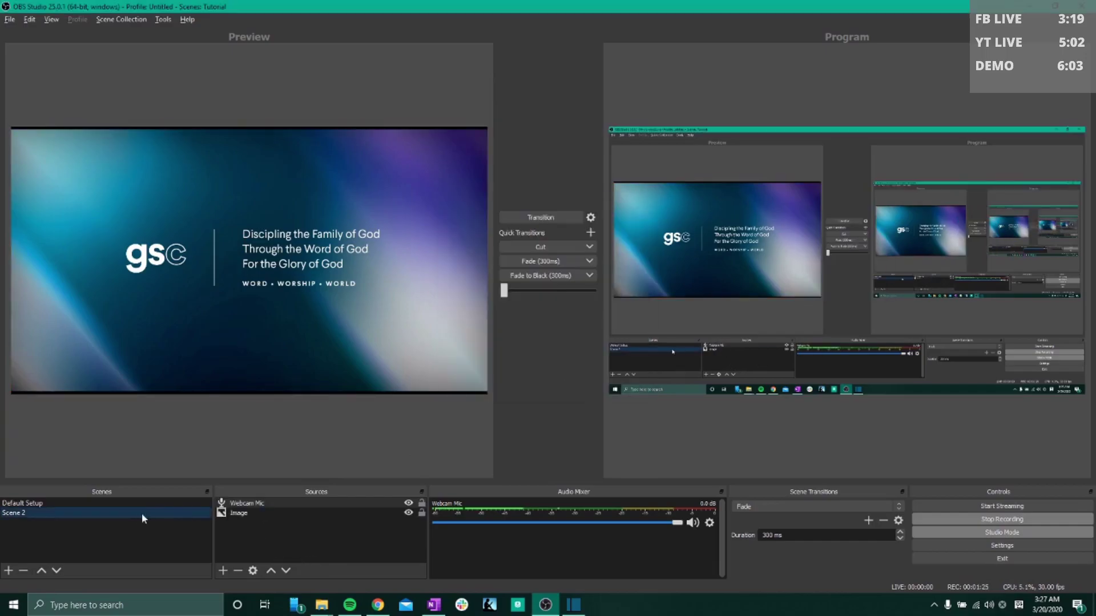
Transition Scene 2 to the program output and switch the preview between Default Setup and Scene 2.
{"action": "left_click", "coordinate": [561, 220]}
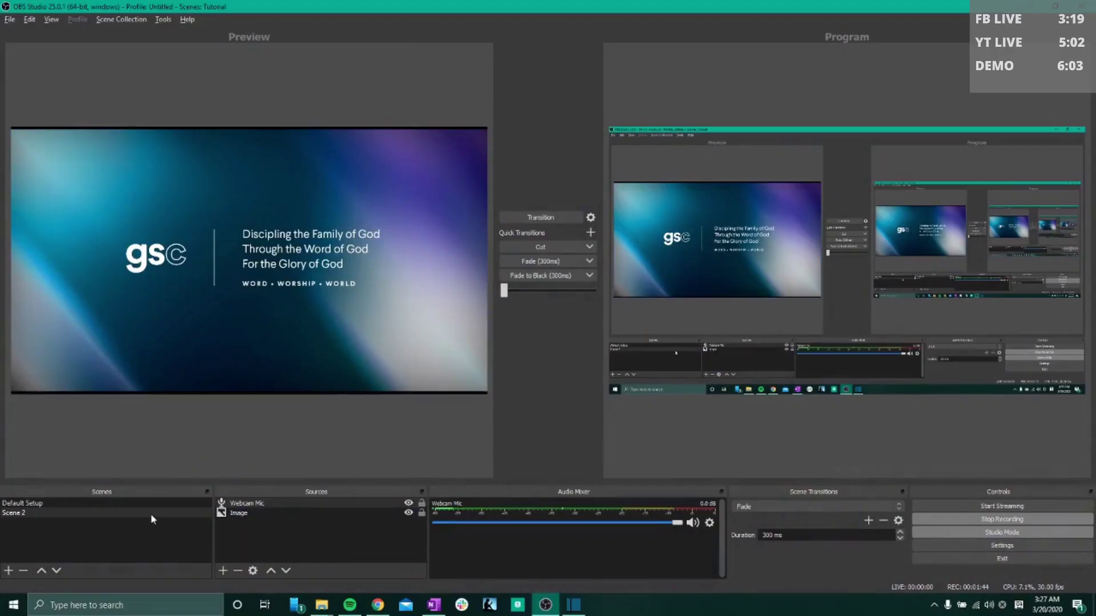
{"action": "left_click", "coordinate": [151, 503]}
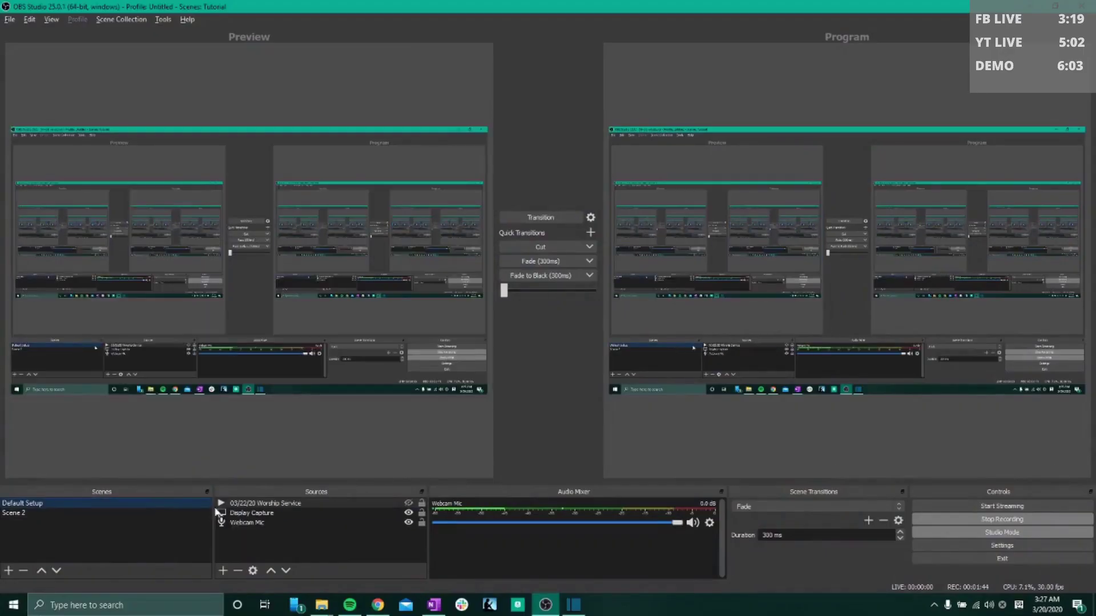
{"action": "left_click", "coordinate": [73, 514]}
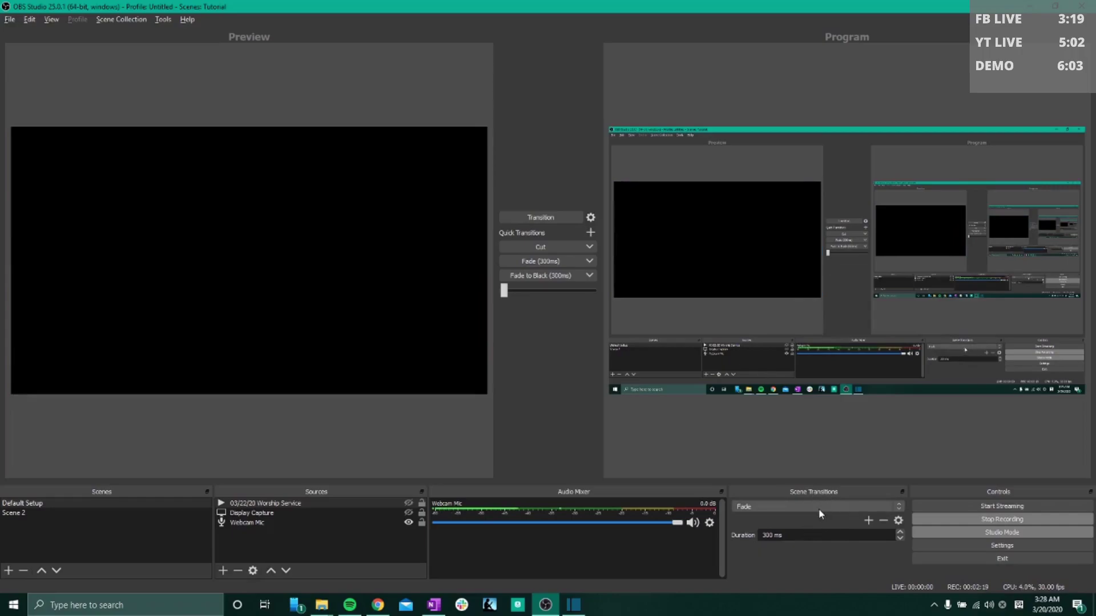
Add a Swipe scene transition with direction Left, and add Swipe at 300 ms as a quick transition.
{"action": "left_click", "coordinate": [870, 521]}
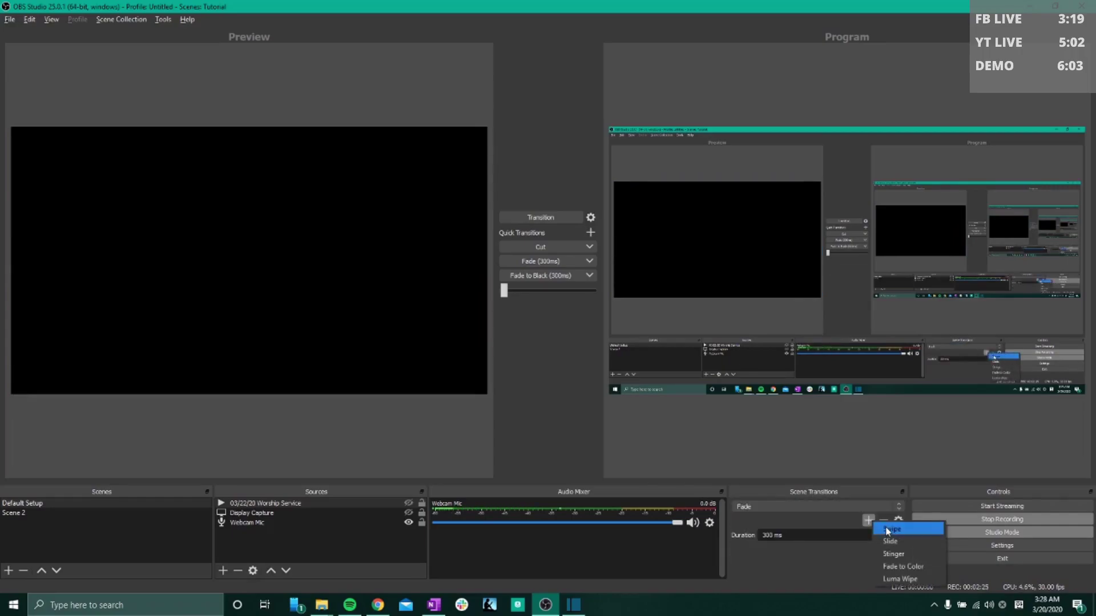
{"action": "left_click", "coordinate": [881, 529]}
{"action": "left_click", "coordinate": [522, 321]}
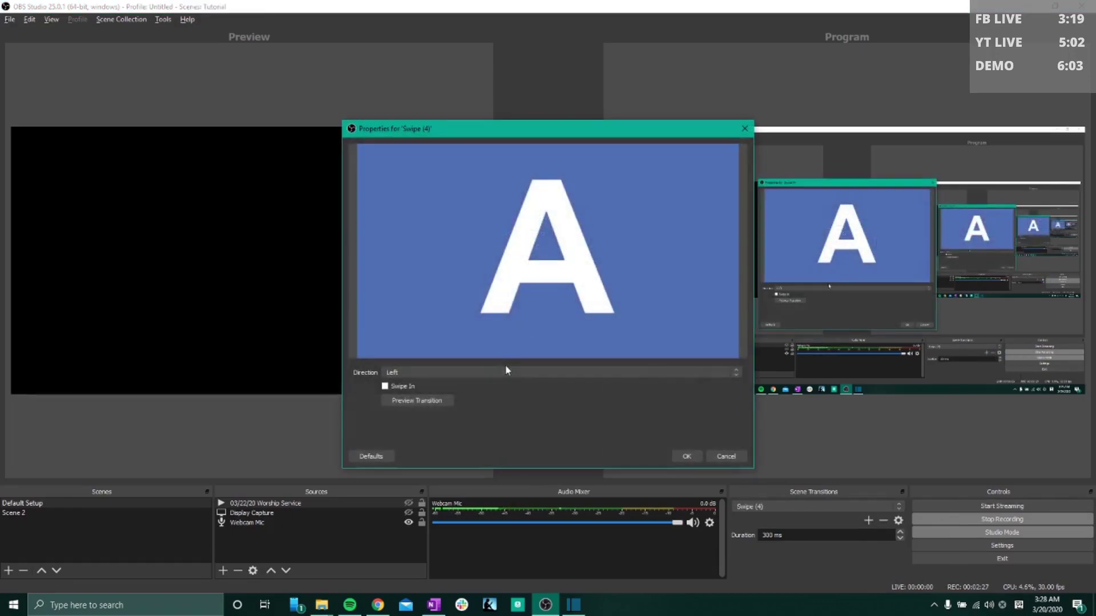
{"action": "left_click", "coordinate": [505, 371]}
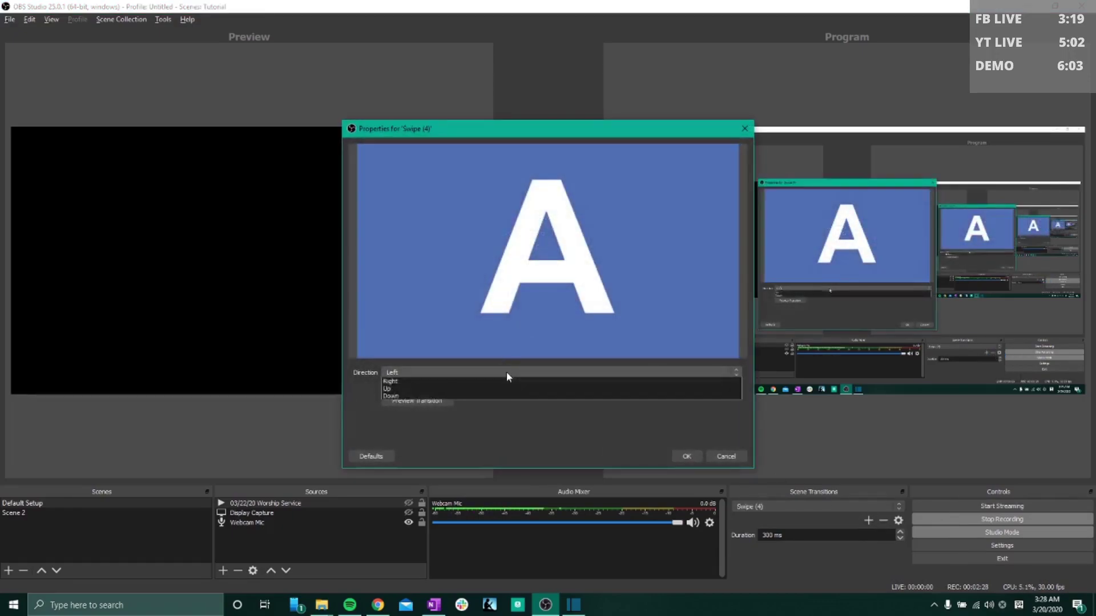
{"action": "left_click", "coordinate": [516, 432]}
{"action": "left_click", "coordinate": [687, 456]}
{"action": "scroll", "coordinate": [767, 507], "scroll_direction": "up", "scroll_amount": 1}
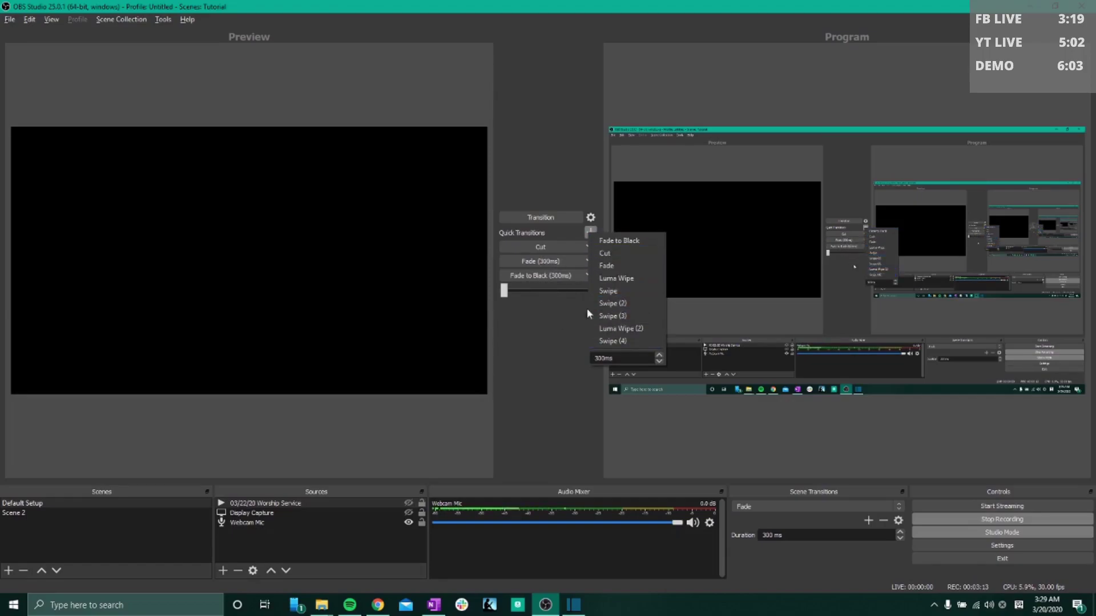
{"action": "left_click", "coordinate": [608, 291]}
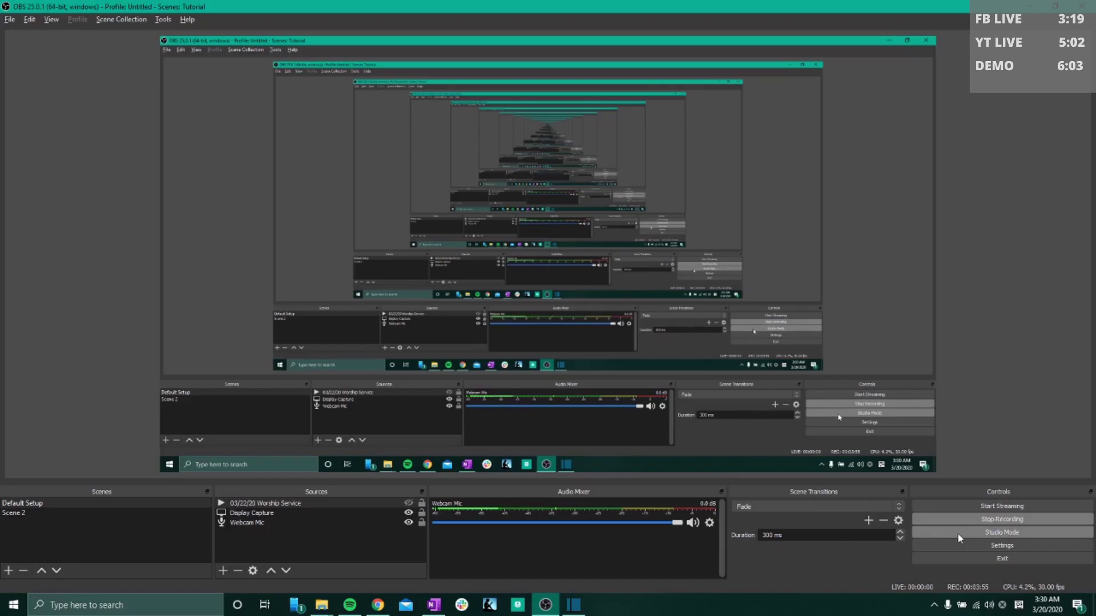
Turn on Studio Mode and hide the Display Capture source in the preview.
{"action": "left_click", "coordinate": [931, 534]}
{"action": "left_click", "coordinate": [368, 514]}
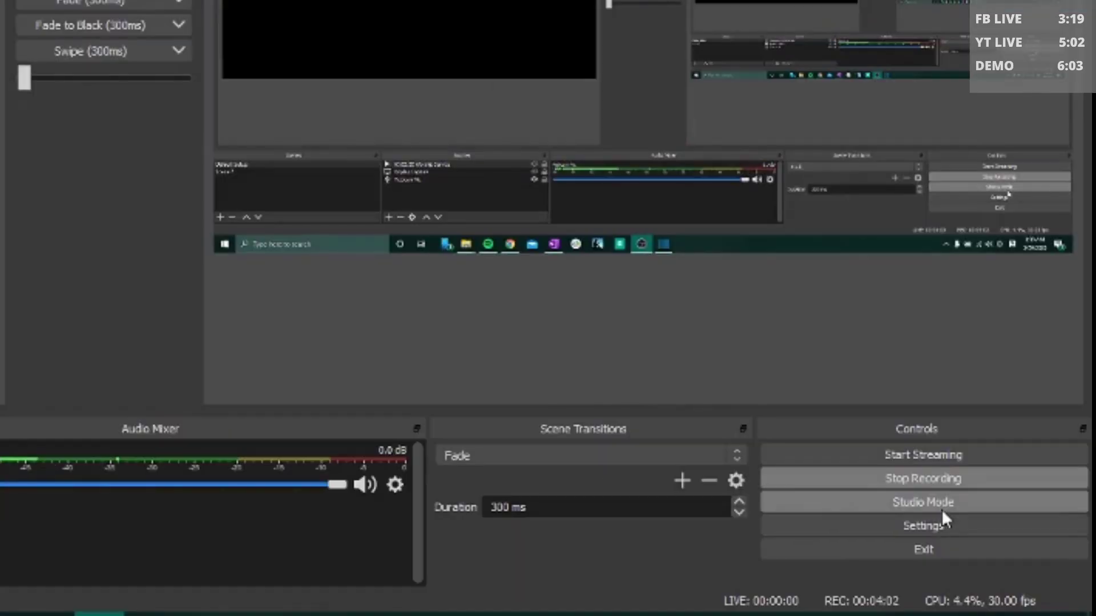
Set the streaming service to Facebook Live in the stream settings and select the existing stream key for replacement.
{"action": "left_click", "coordinate": [943, 521]}
{"action": "left_click", "coordinate": [349, 147]}
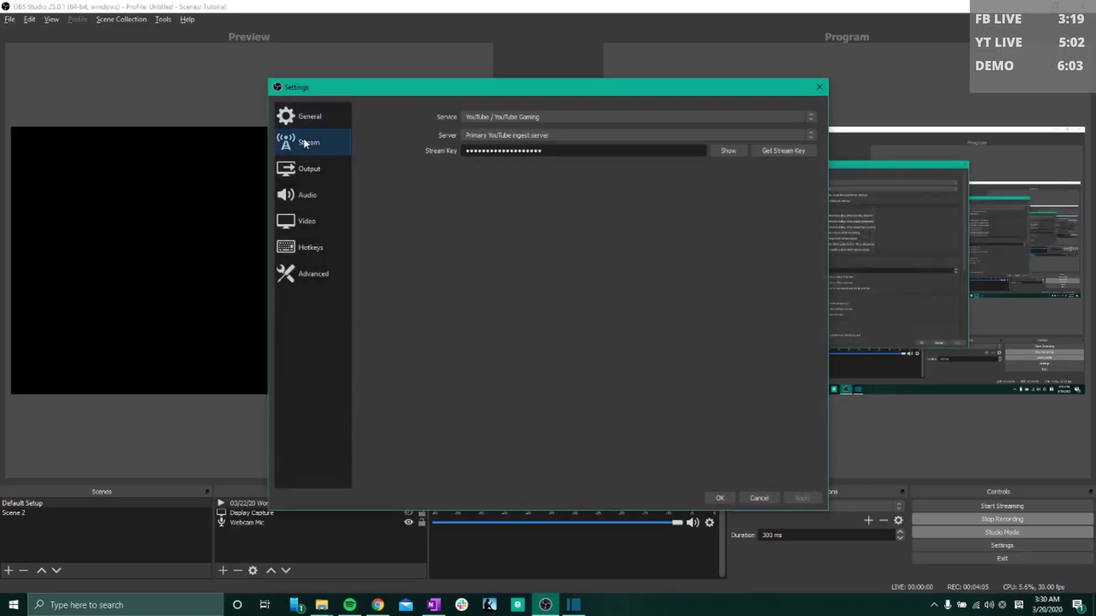
{"action": "left_click", "coordinate": [548, 117]}
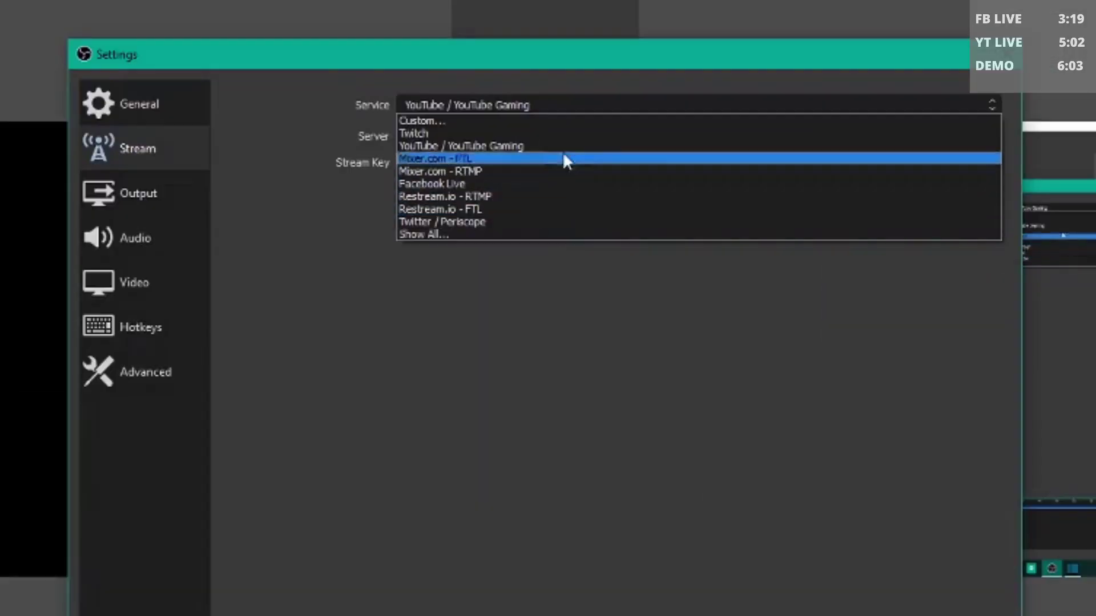
{"action": "left_click", "coordinate": [574, 185]}
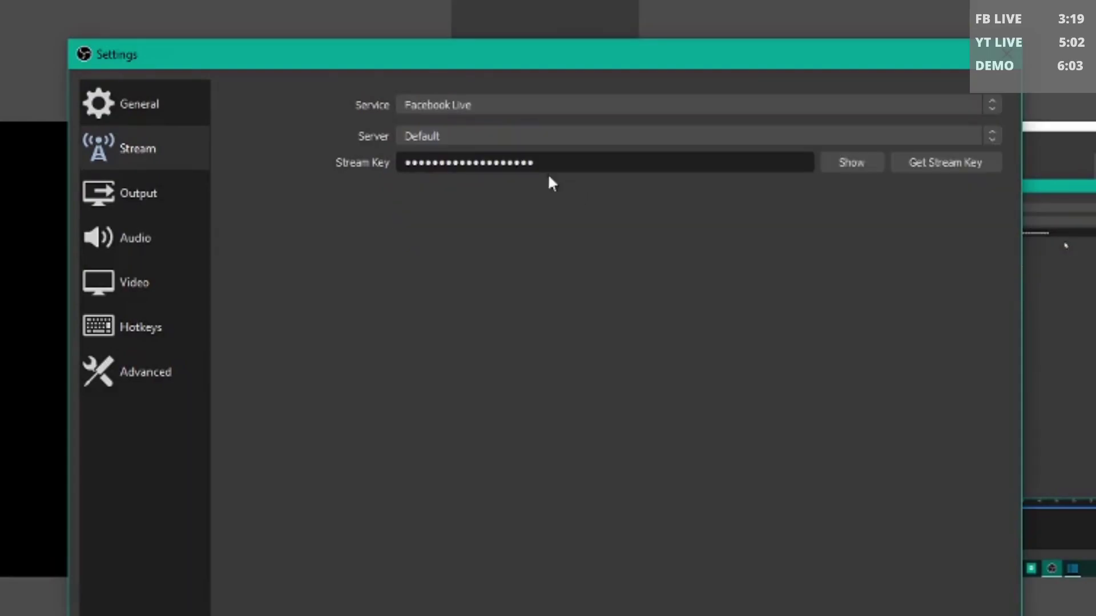
{"action": "left_click_drag", "start_coordinate": [548, 166], "coordinate": [363, 163]}
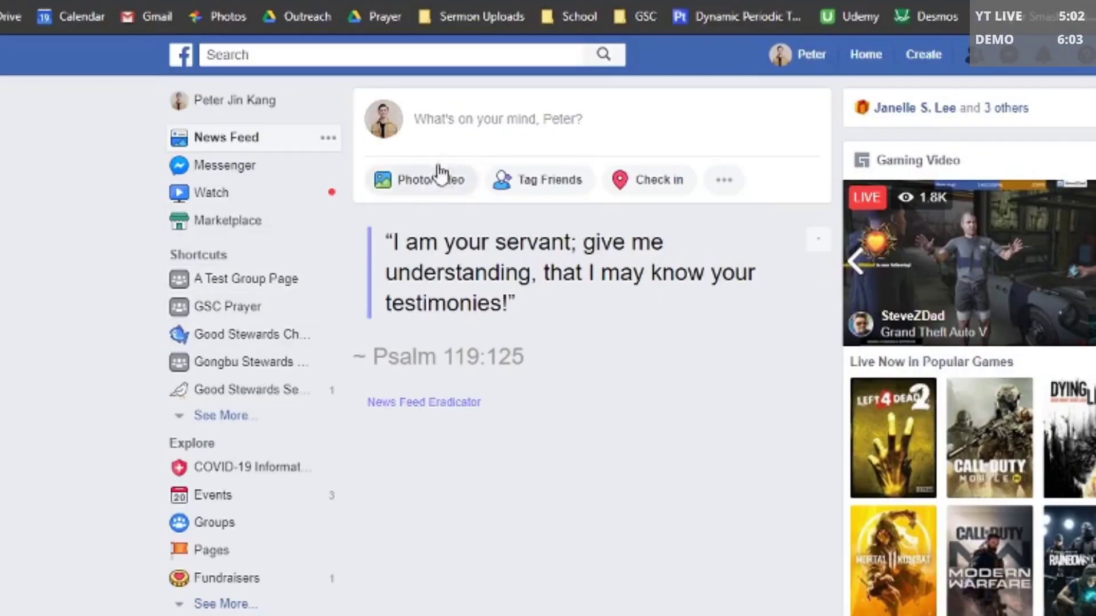
Switch to Facebook, open the group A Test Group Page and start setting up a live video there.
{"action": "left_click", "coordinate": [294, 280]}
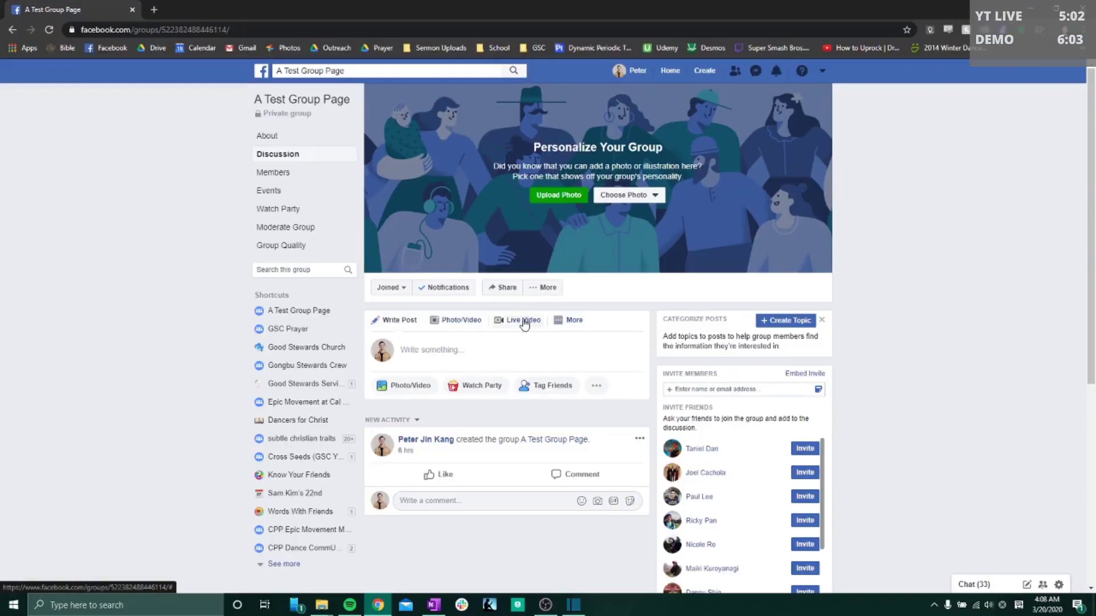
{"action": "left_click", "coordinate": [523, 321]}
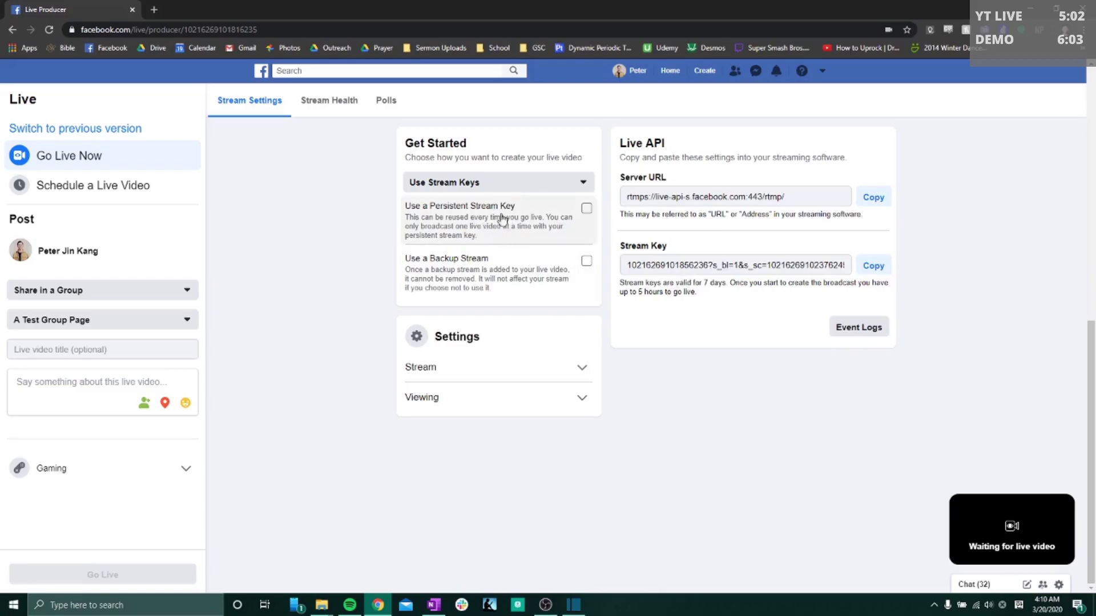
Schedule a live video titled Worship Service Stream in the group for Mar 22, 2020 at 9:30 AM, and open its stream settings.
{"action": "left_click", "coordinate": [72, 187]}
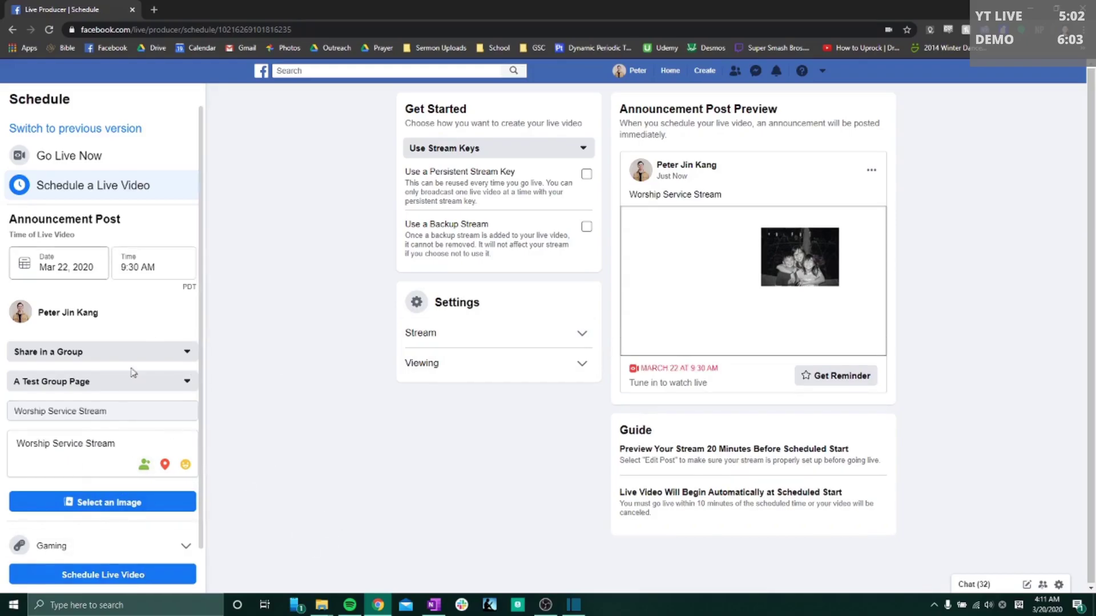
{"action": "left_click", "coordinate": [137, 575]}
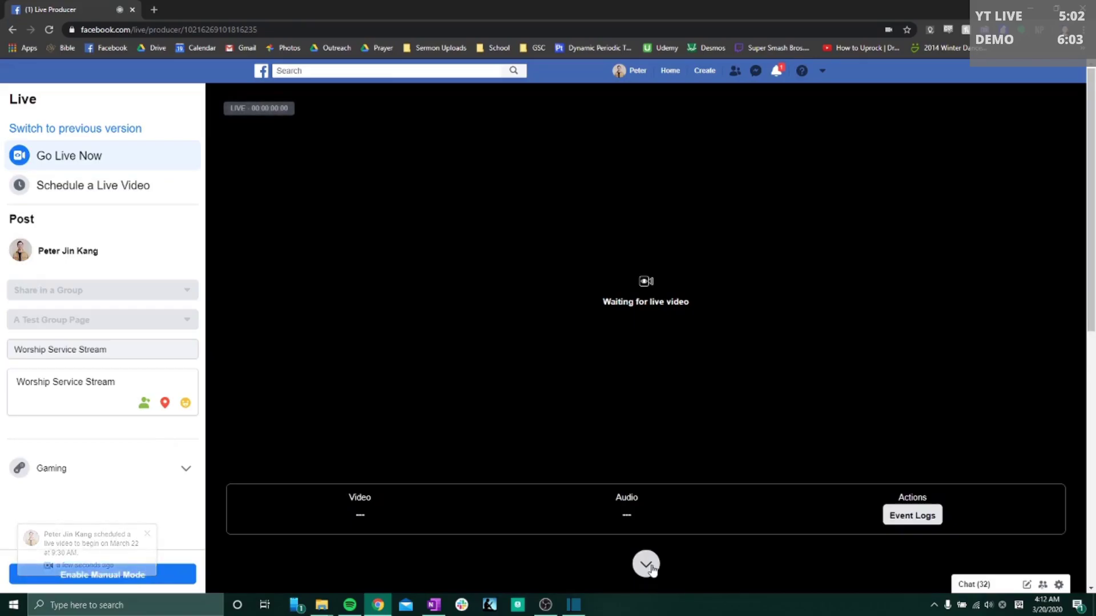
{"action": "left_click", "coordinate": [643, 565]}
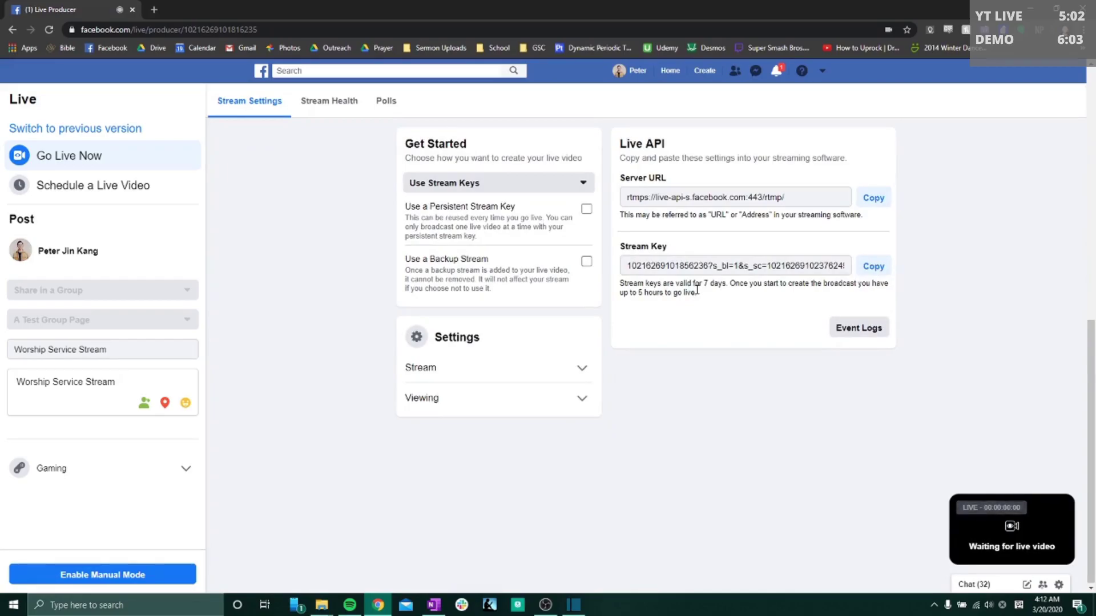
Copy the stream key from Facebook, paste it into the Stream Key field of the OBS Studio stream settings and save.
{"action": "left_click", "coordinate": [875, 269]}
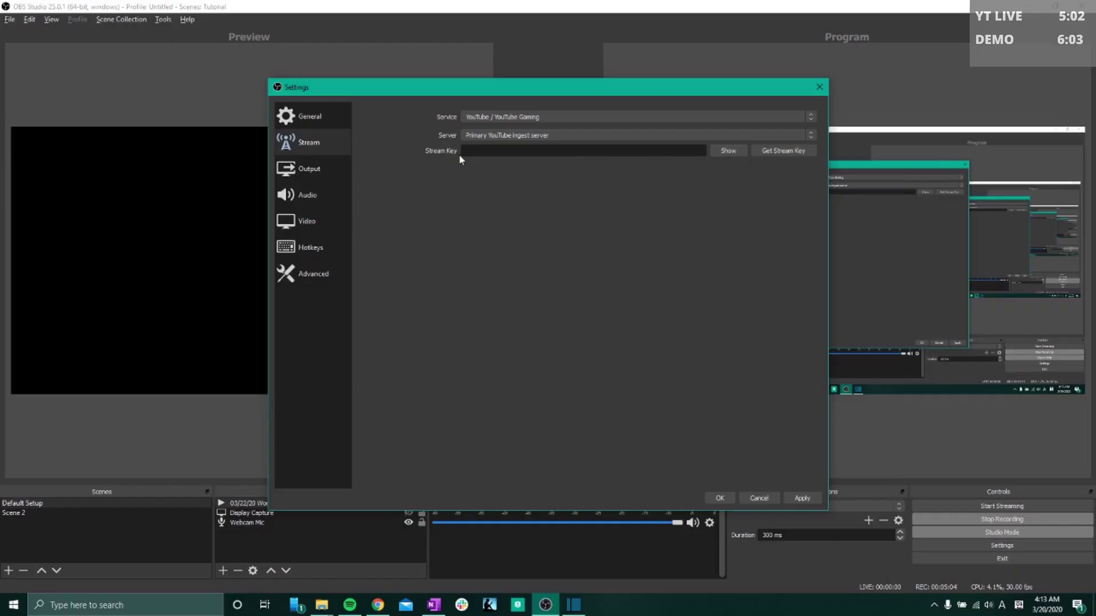
{"action": "key", "text": "ctrl+v"}
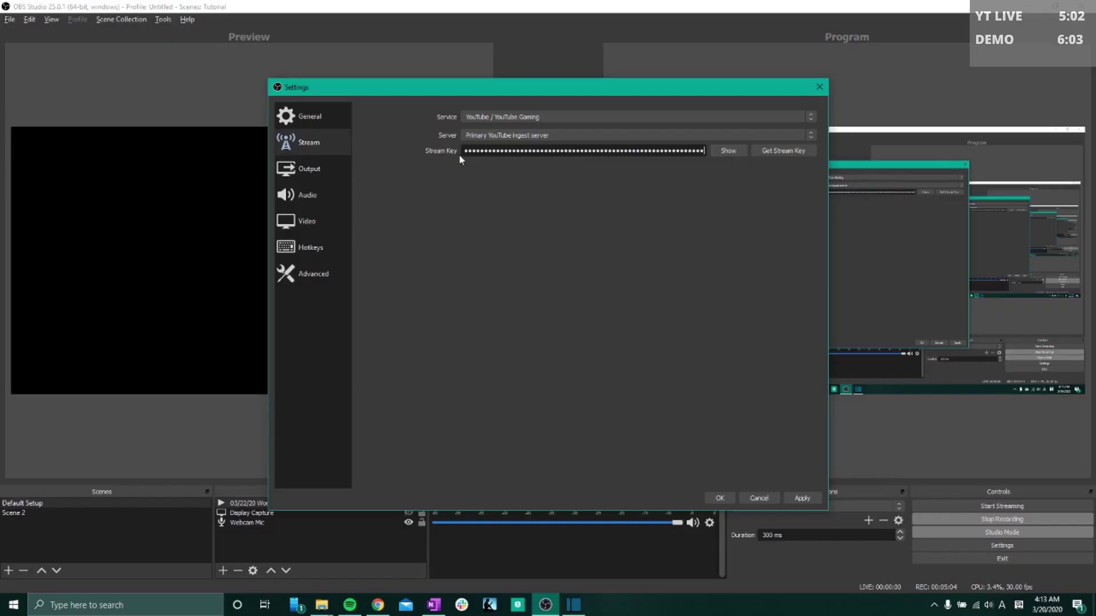
{"action": "left_click", "coordinate": [720, 498]}
{"action": "left_click", "coordinate": [1022, 507]}
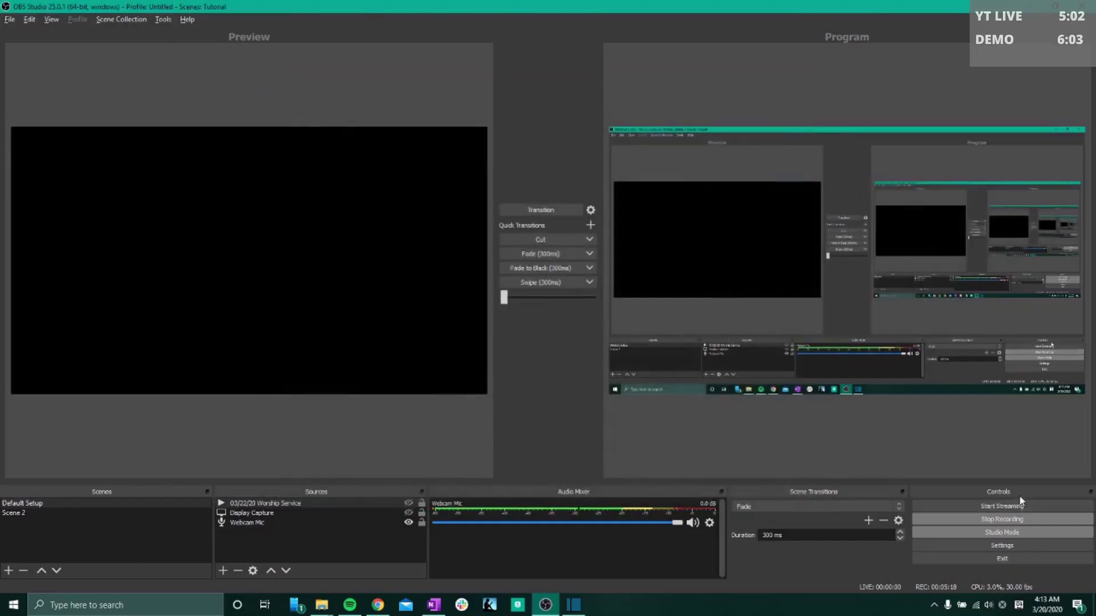
Switch to YouTube in the browser and start creating a new live stream.
{"action": "key", "text": "alt+Tab"}
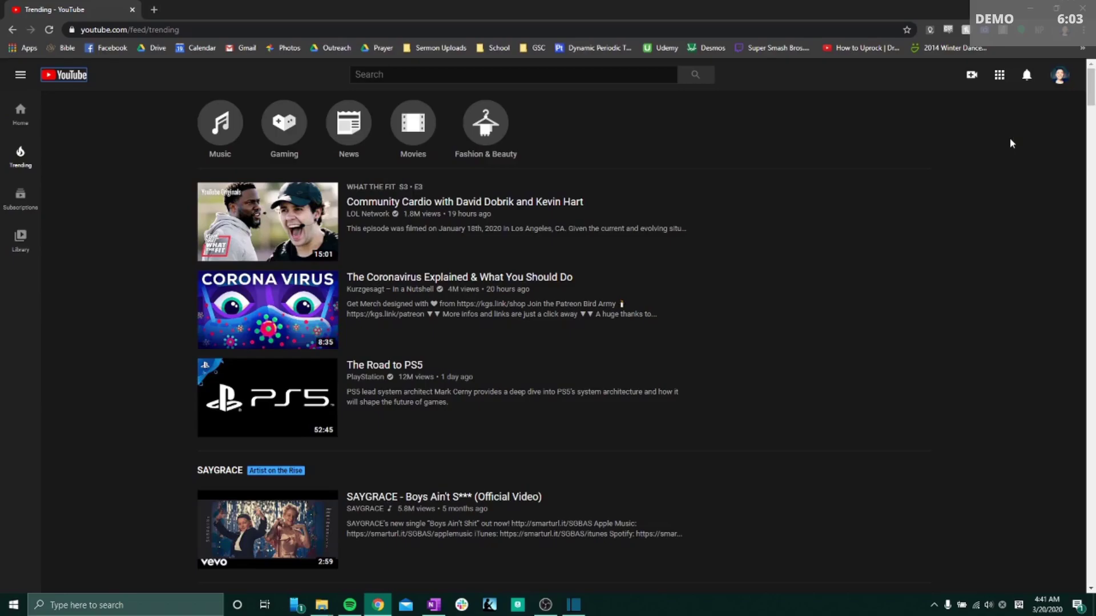
{"action": "left_click", "coordinate": [968, 76]}
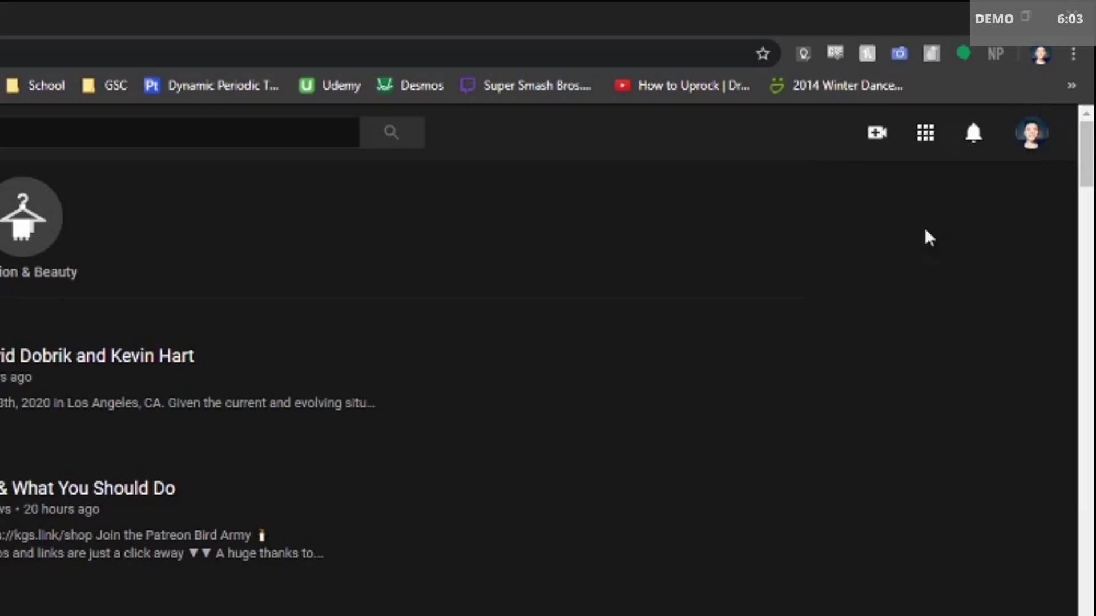
{"action": "left_click", "coordinate": [928, 225]}
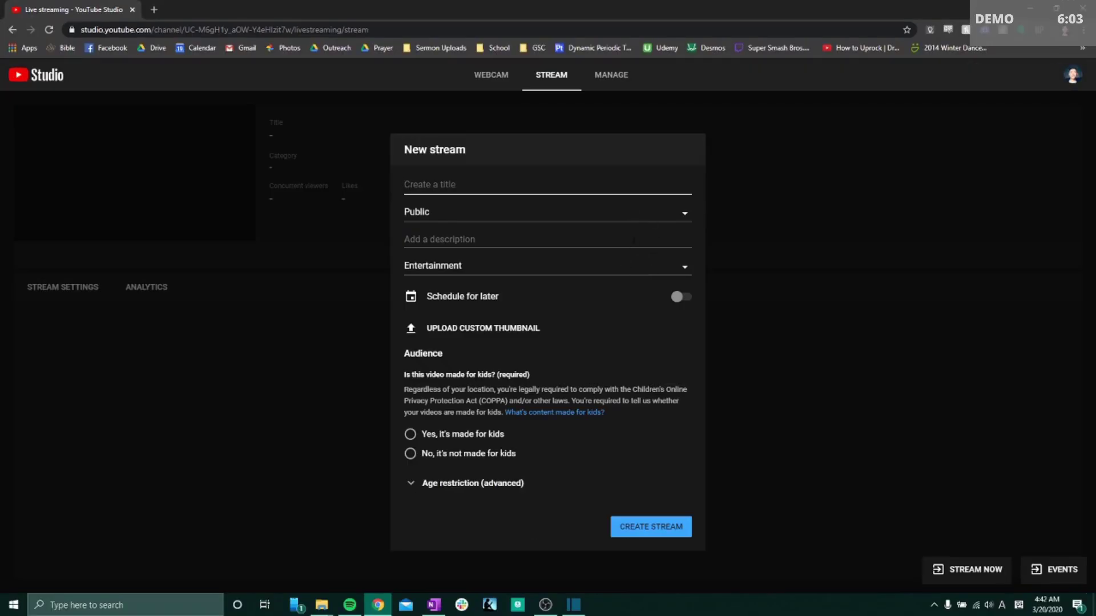
Title the new stream GSC Worship Service 03/22/20 and set its visibility to Unlisted.
{"action": "type", "text": "Worship Service 03/22/20"}
{"action": "key", "text": "Home"}
{"action": "type", "text": "GSC"}
{"action": "key", "text": "Tab"}
{"action": "key", "text": "Down"}
Fill in the stream description with Matthew 17:1-4 and the offering note, keeping the visibility at Unlisted.
{"action": "left_click", "coordinate": [518, 239]}
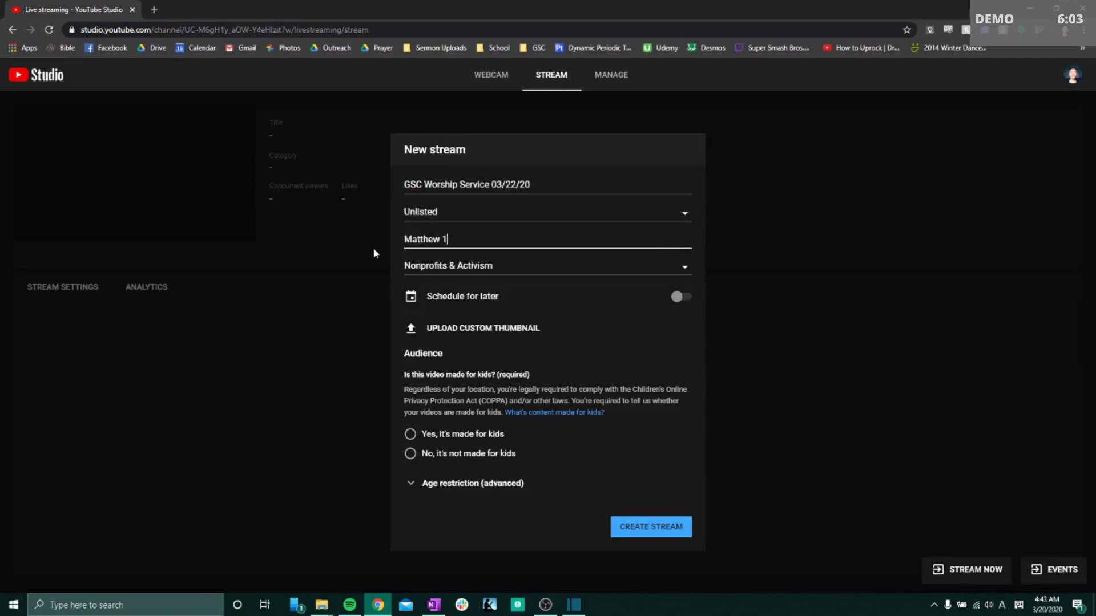
{"action": "key", "text": "ctrl+v"}
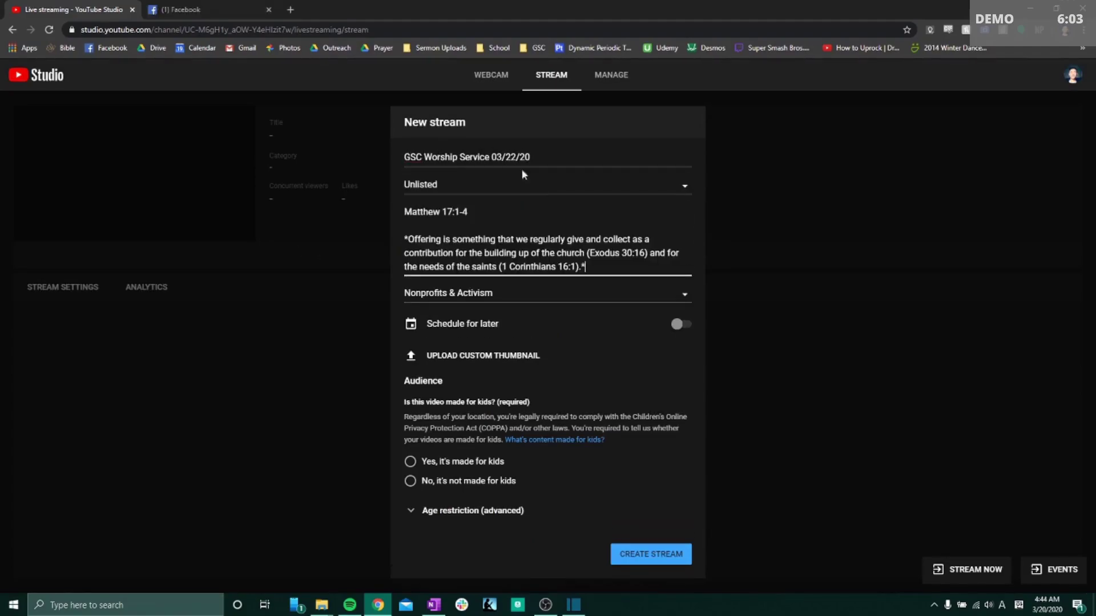
{"action": "left_click", "coordinate": [519, 182]}
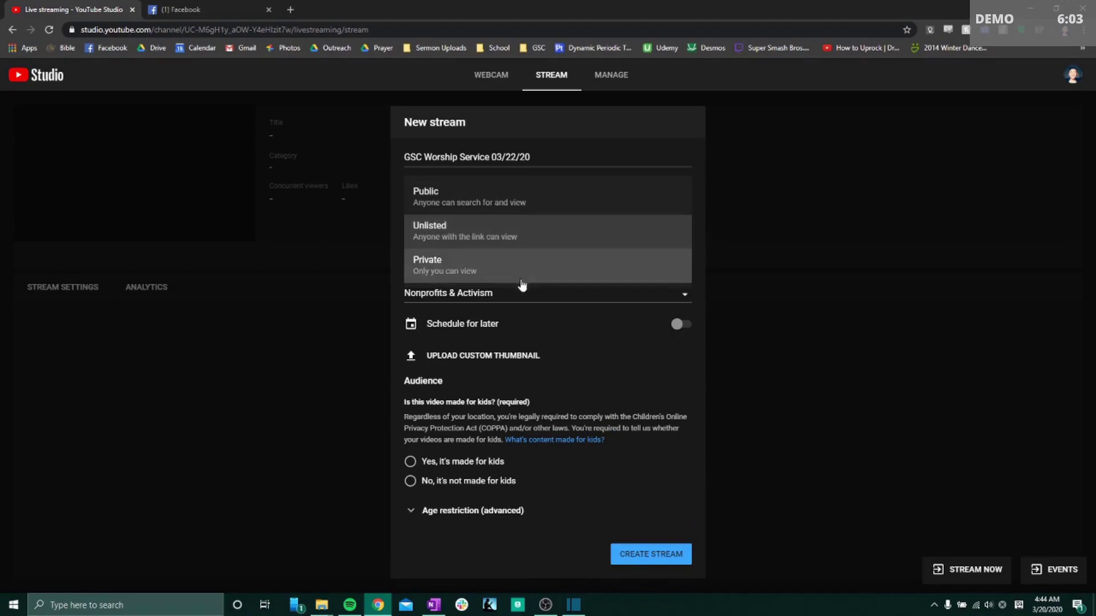
{"action": "left_click", "coordinate": [514, 234]}
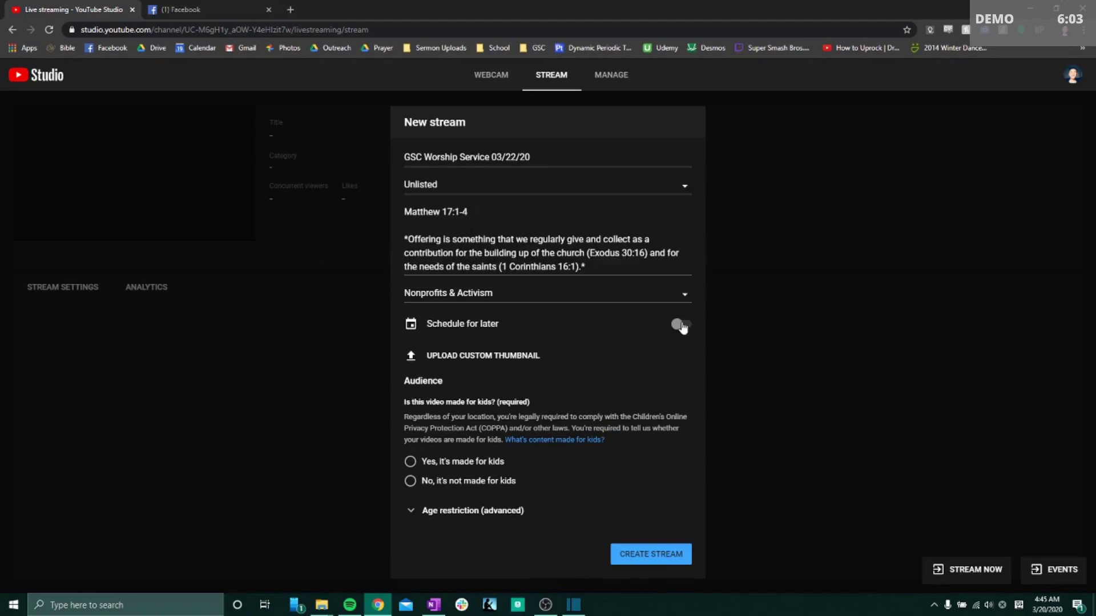
Turn on scheduling for the stream, mark it as made for kids and create it.
{"action": "left_click", "coordinate": [679, 324]}
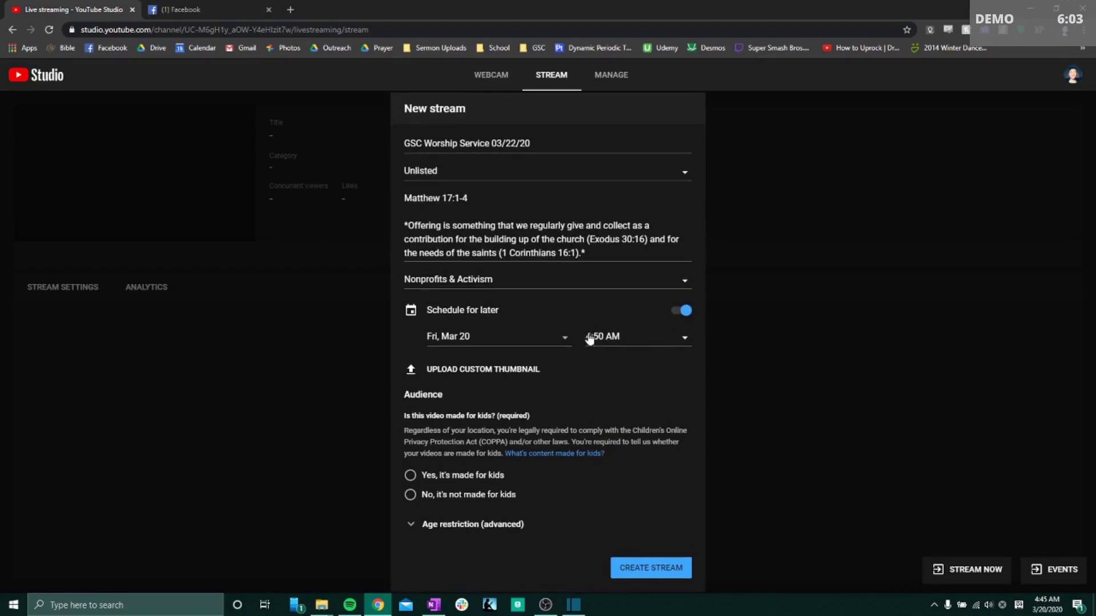
{"action": "left_click", "coordinate": [410, 475]}
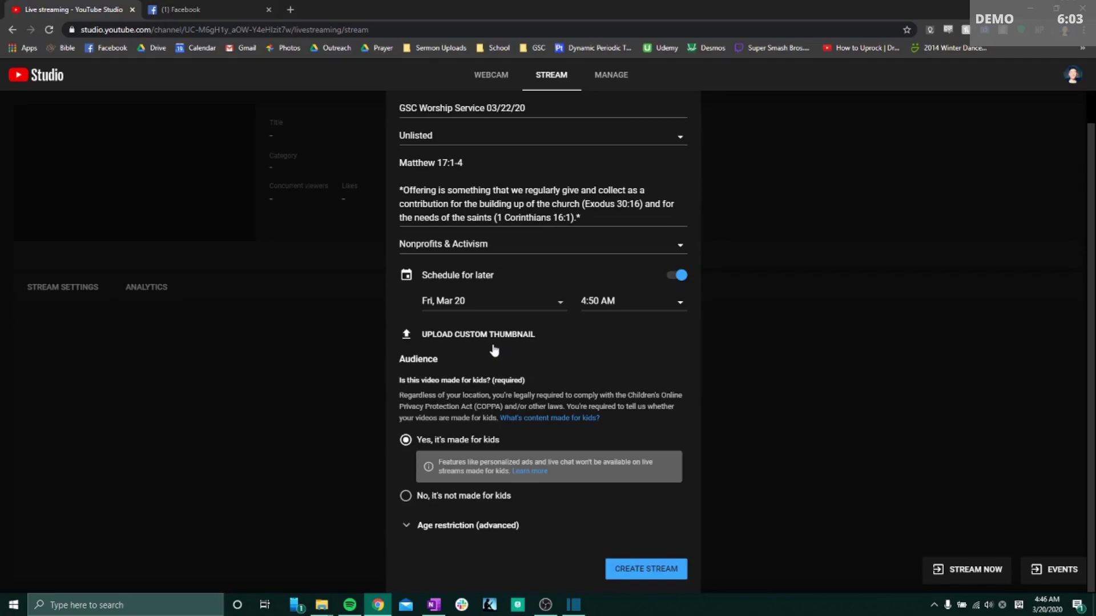
{"action": "left_click", "coordinate": [667, 572]}
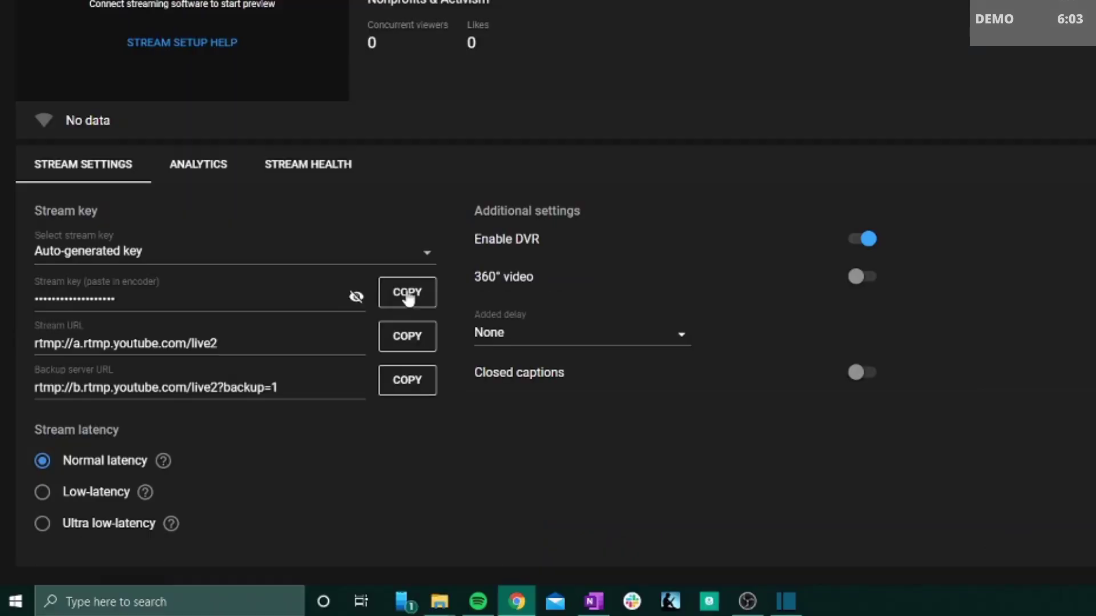
Copy the YouTube stream key and save it in the OBS Studio stream settings with YouTube / YouTube Gaming as the service.
{"action": "left_click", "coordinate": [408, 296]}
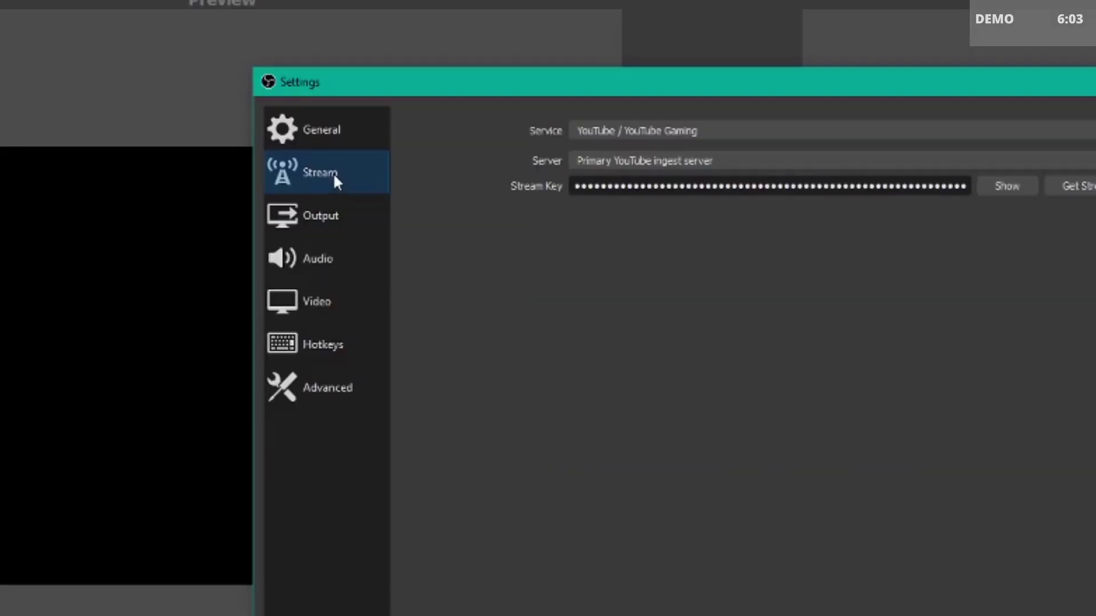
{"action": "left_click", "coordinate": [506, 117]}
{"action": "left_click", "coordinate": [503, 141]}
{"action": "double_click", "coordinate": [502, 151]}
{"action": "key", "text": "ctrl+v"}
{"action": "left_click", "coordinate": [720, 498]}
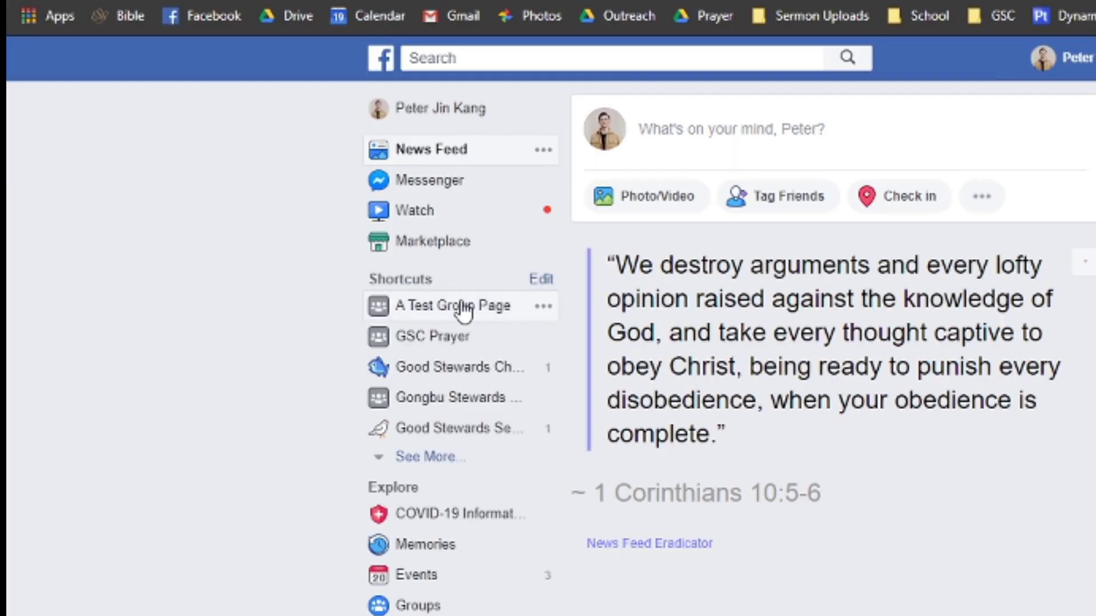
Start a live video in the Facebook group A Test Group Page and set its schedule to Mar 22, 2020 at 9:30 AM.
{"action": "left_click", "coordinate": [240, 205]}
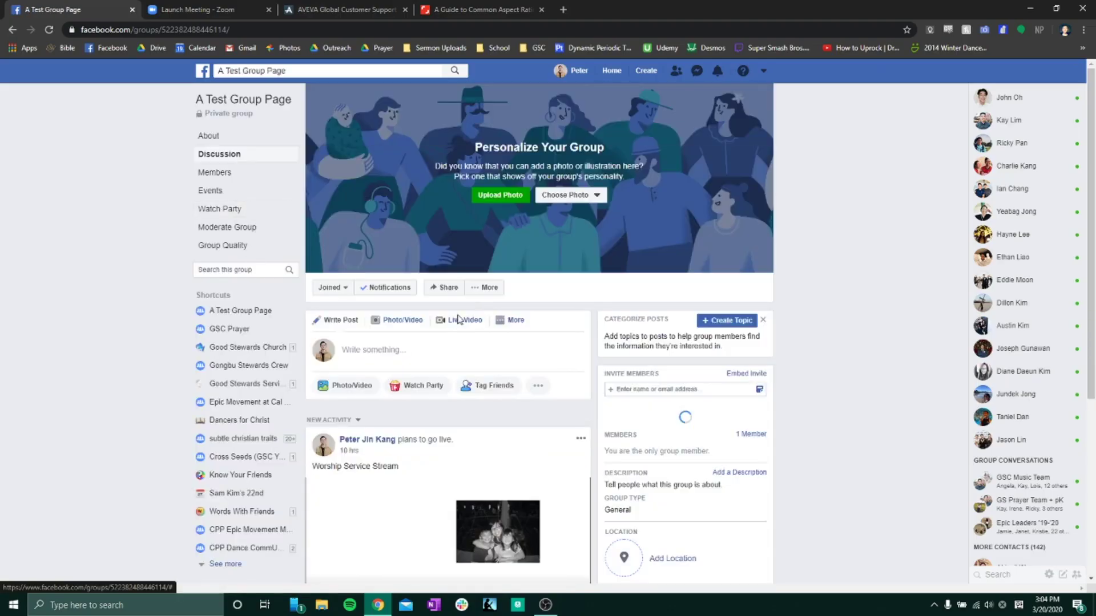
{"action": "left_click", "coordinate": [460, 318]}
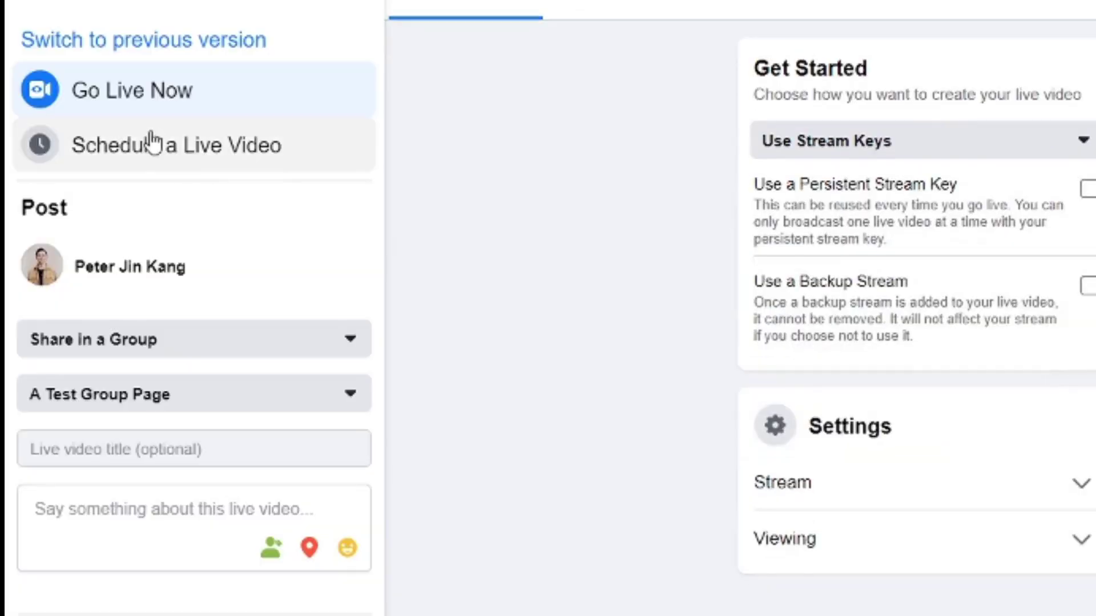
{"action": "left_click", "coordinate": [79, 160]}
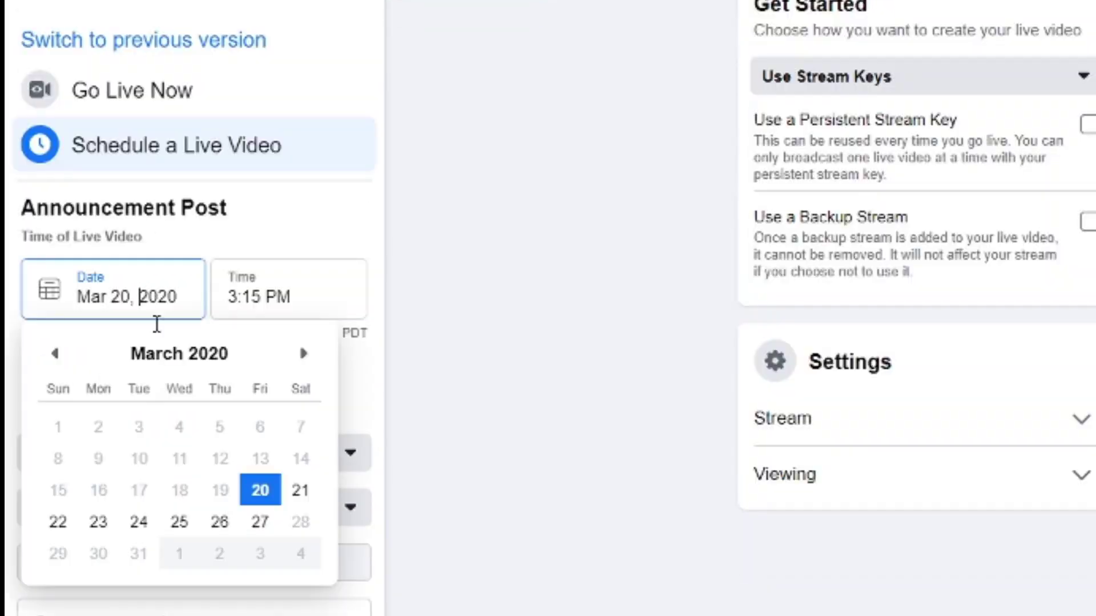
{"action": "left_click", "coordinate": [50, 359]}
{"action": "left_click", "coordinate": [285, 264]}
{"action": "type", "text": "9:30"}
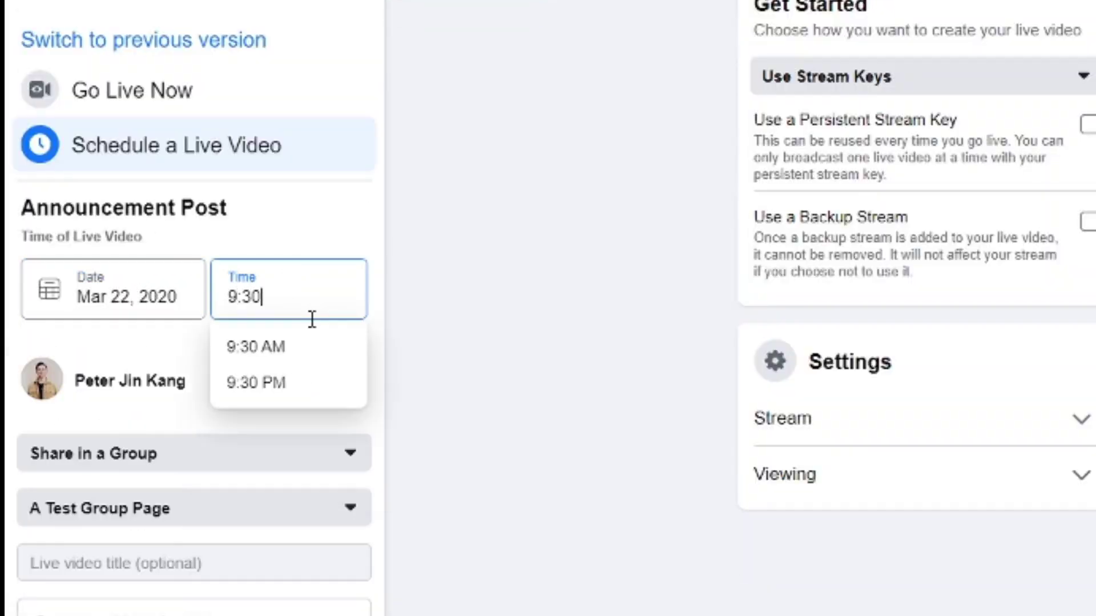
{"action": "left_click", "coordinate": [255, 343]}
Enter GSC 03/22/20 Live Stream as both the title and the description of the live video.
{"action": "left_click", "coordinate": [183, 563]}
{"action": "type", "text": "GSC 03/22/20 "}
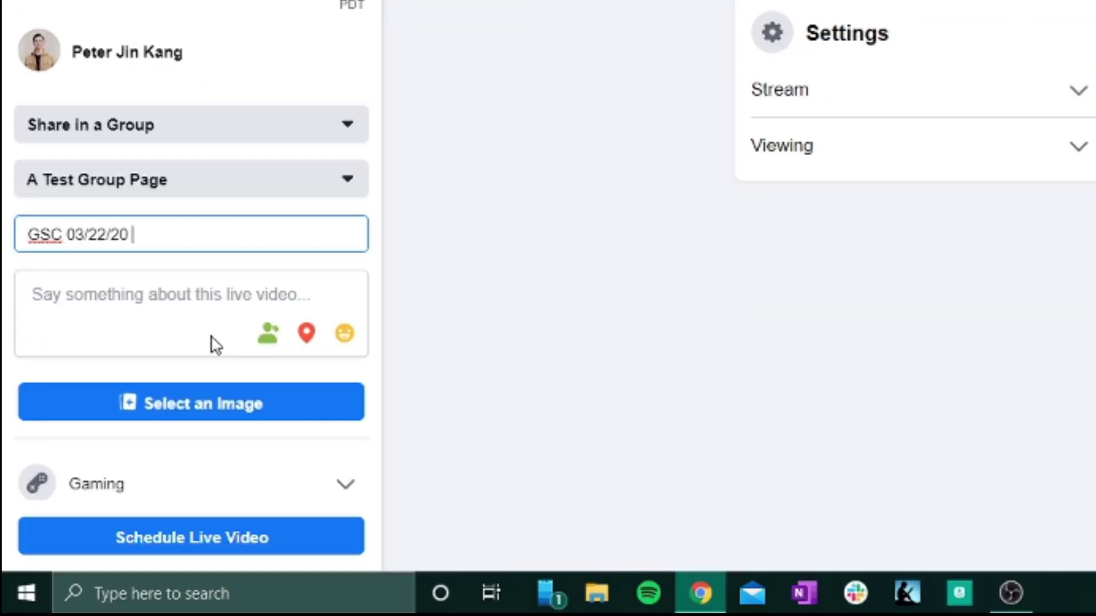
{"action": "type", "text": "Live Stream"}
{"action": "key", "text": "ctrl+a"}
{"action": "key", "text": "ctrl+c"}
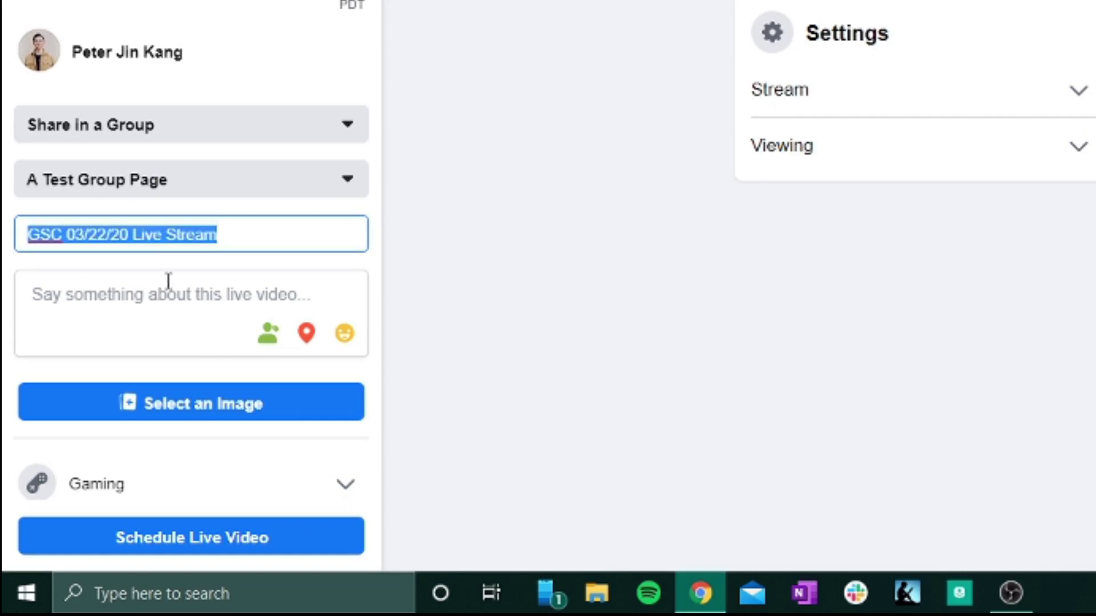
{"action": "left_click", "coordinate": [161, 291]}
{"action": "key", "text": "ctrl+v"}
Add the gsc image to the announcement, enable the persistent stream key and schedule the live video.
{"action": "left_click", "coordinate": [206, 401]}
{"action": "left_click", "coordinate": [447, 284]}
{"action": "left_click", "coordinate": [586, 174]}
{"action": "left_click", "coordinate": [74, 577]}
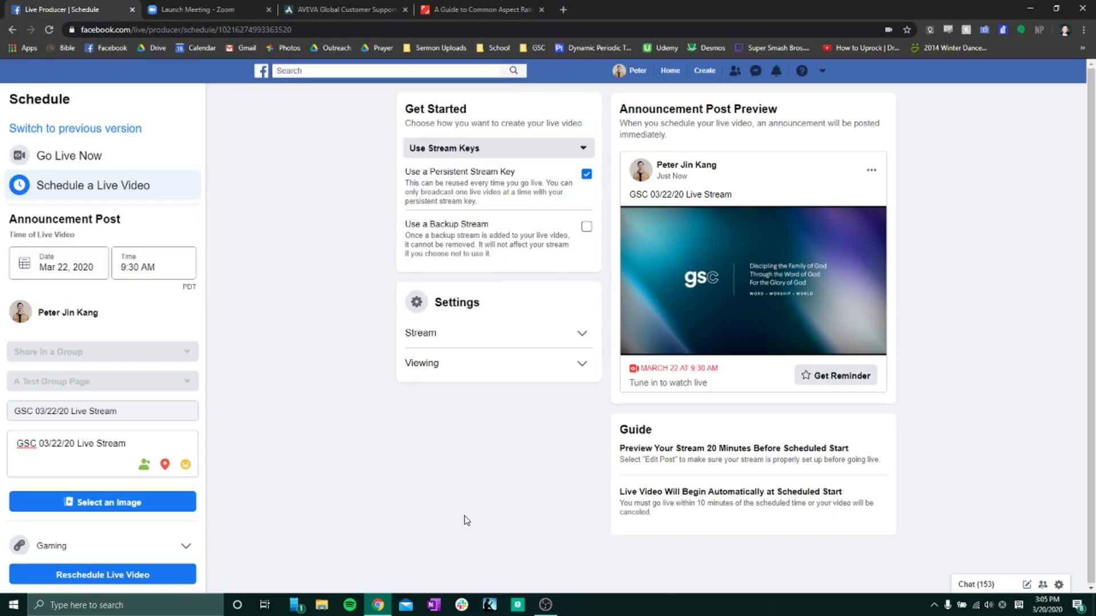
Close the other browser tabs, keeping only the Facebook Live Producer open.
{"action": "left_click", "coordinate": [268, 10]}
{"action": "left_click", "coordinate": [269, 10]}
{"action": "left_click", "coordinate": [269, 9]}
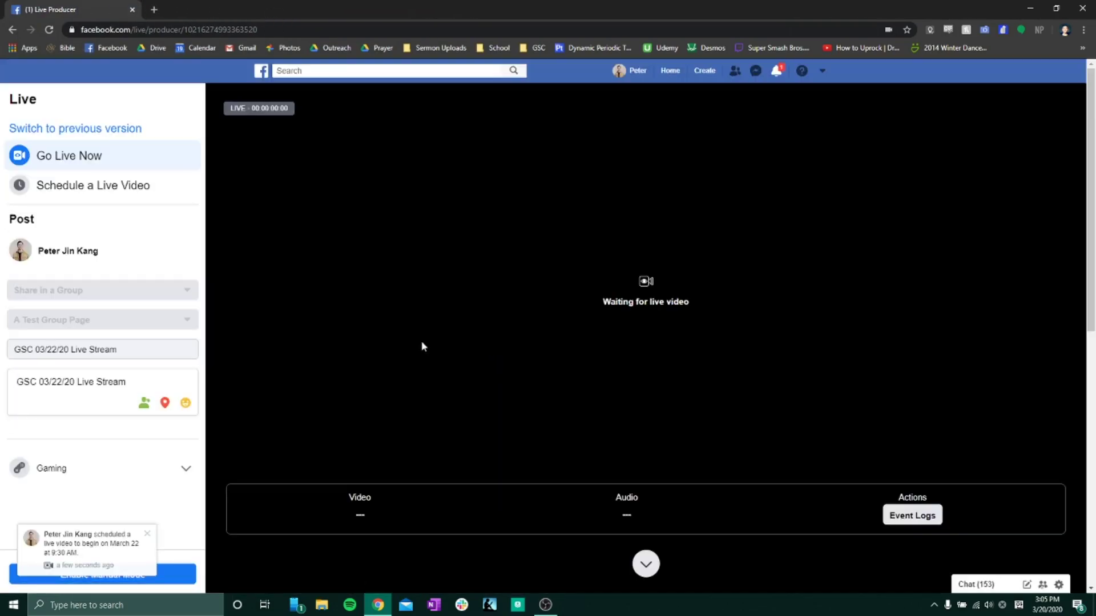
Open A Test Group Page in a new browser tab and check the announcement post's description and title.
{"action": "left_click", "coordinate": [154, 10]}
{"action": "left_click", "coordinate": [112, 48]}
{"action": "left_click", "coordinate": [240, 206]}
{"action": "scroll", "coordinate": [494, 338], "scroll_direction": "down", "scroll_amount": 3}
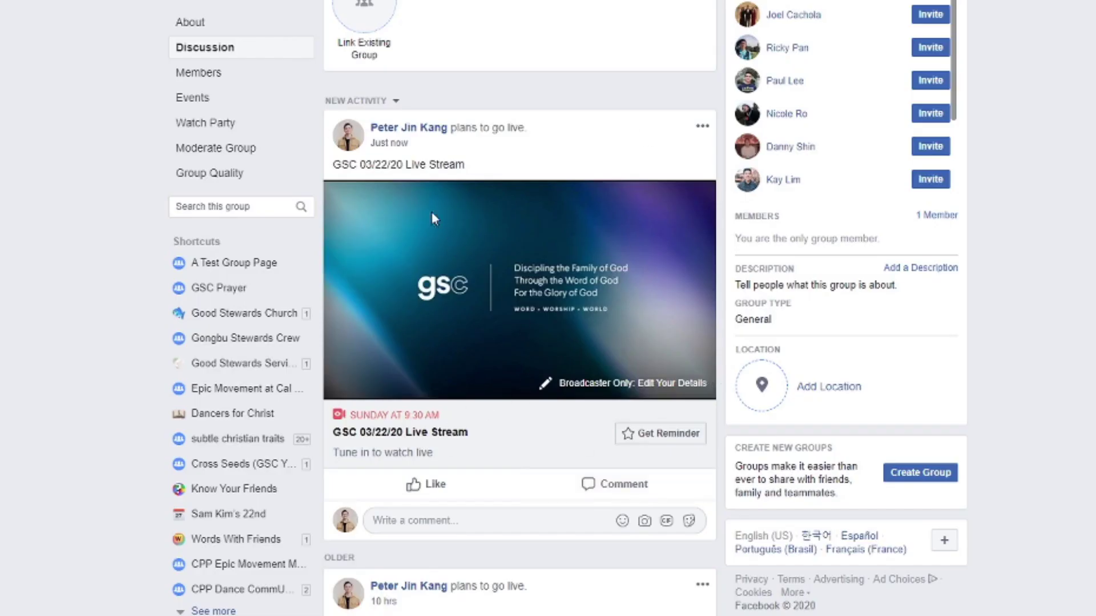
{"action": "left_click_drag", "start_coordinate": [333, 165], "coordinate": [470, 171]}
{"action": "left_click_drag", "start_coordinate": [333, 432], "coordinate": [470, 434]}
{"action": "left_click", "coordinate": [538, 457]}
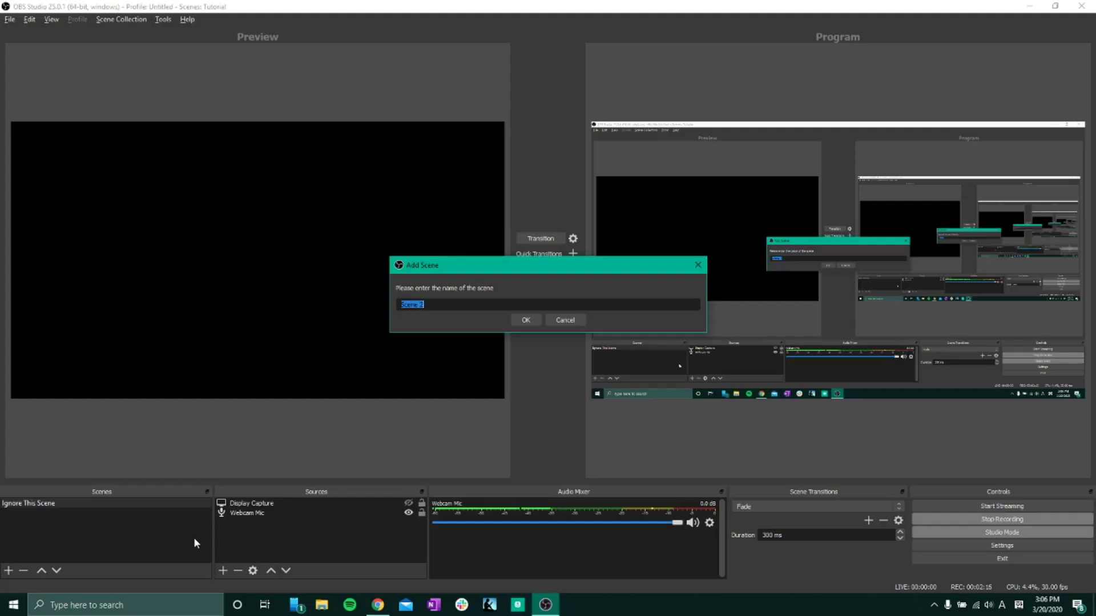
In OBS Studio, add three scenes named Standby, Service and Webcam (optional).
{"action": "type", "text": "Startdby"}
{"action": "key", "text": "Return"}
{"action": "right_click", "coordinate": [64, 539]}
{"action": "left_click", "coordinate": [68, 546]}
{"action": "type", "text": "Service"}
{"action": "key", "text": "Return"}
{"action": "right_click", "coordinate": [66, 546]}
{"action": "left_click", "coordinate": [71, 553]}
{"action": "type", "text": "Webcam (optional)"}
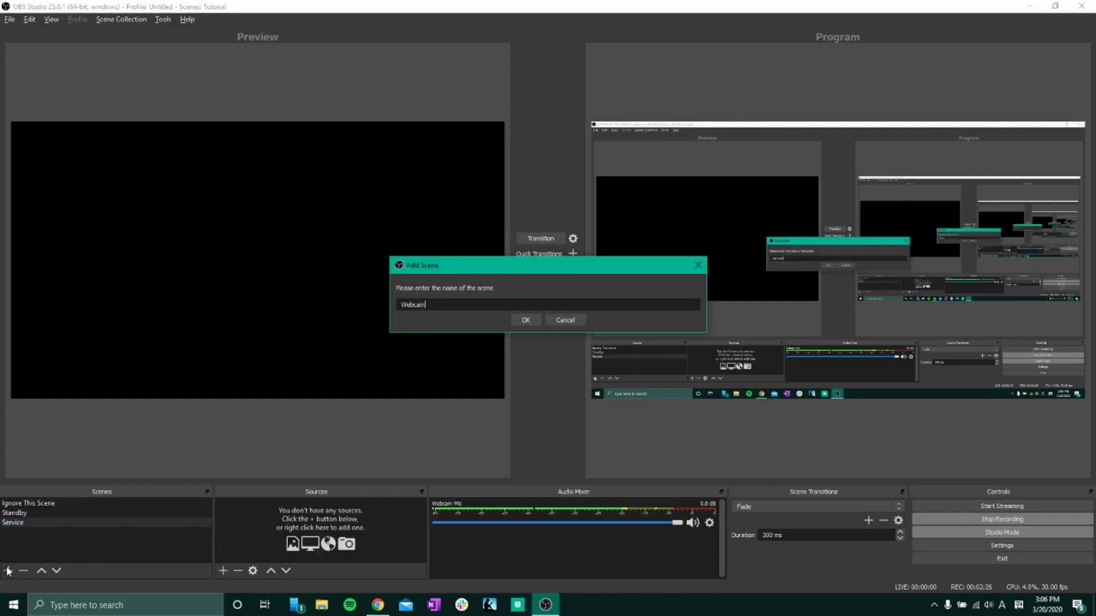
{"action": "key", "text": "Return"}
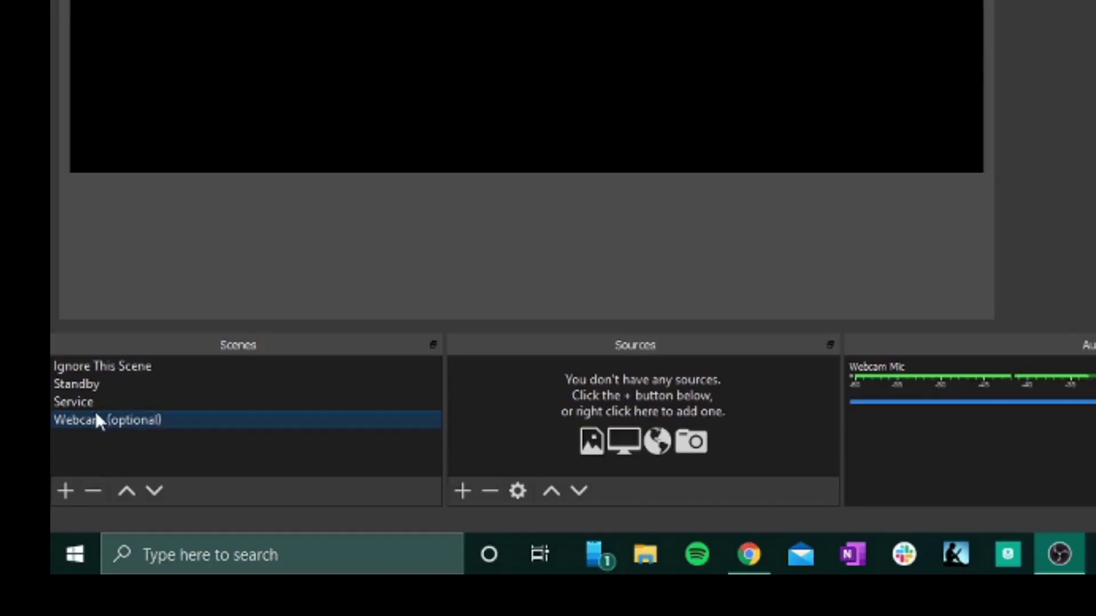
Add an Image source to the Standby scene using the gsc background picture.
{"action": "left_click", "coordinate": [76, 384]}
{"action": "left_click", "coordinate": [463, 491]}
{"action": "left_click", "coordinate": [561, 281]}
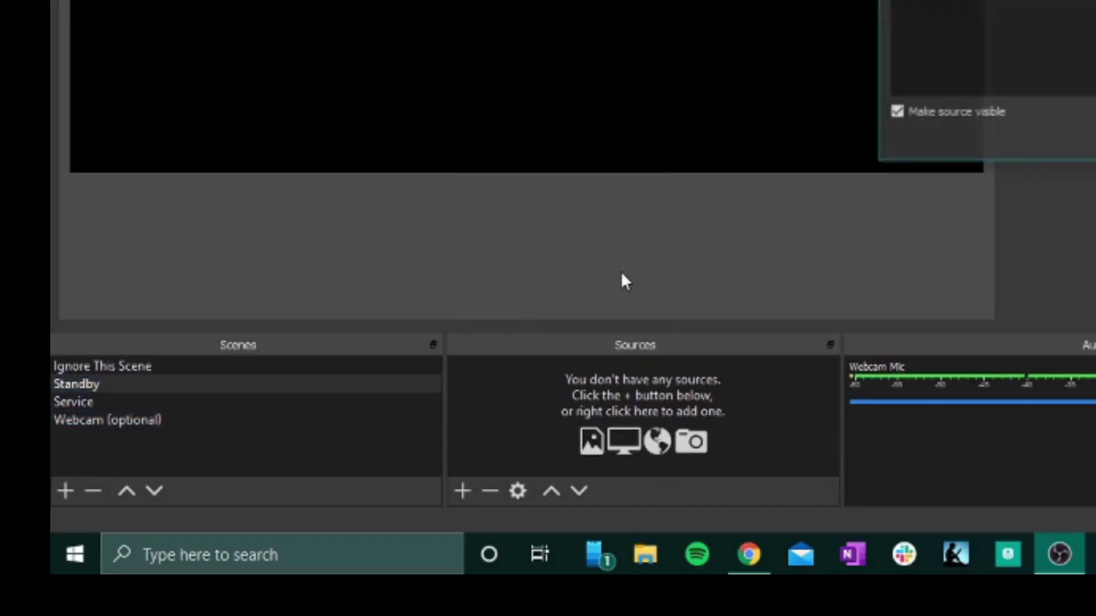
{"action": "left_click", "coordinate": [702, 357]}
{"action": "left_click", "coordinate": [894, 348]}
{"action": "left_click", "coordinate": [425, 150]}
{"action": "left_click", "coordinate": [445, 128]}
{"action": "left_click", "coordinate": [557, 161]}
{"action": "left_click", "coordinate": [993, 423]}
{"action": "left_click", "coordinate": [848, 463]}
Add a Media Source to the Standby scene and choose a local media file for it.
{"action": "left_click", "coordinate": [210, 614]}
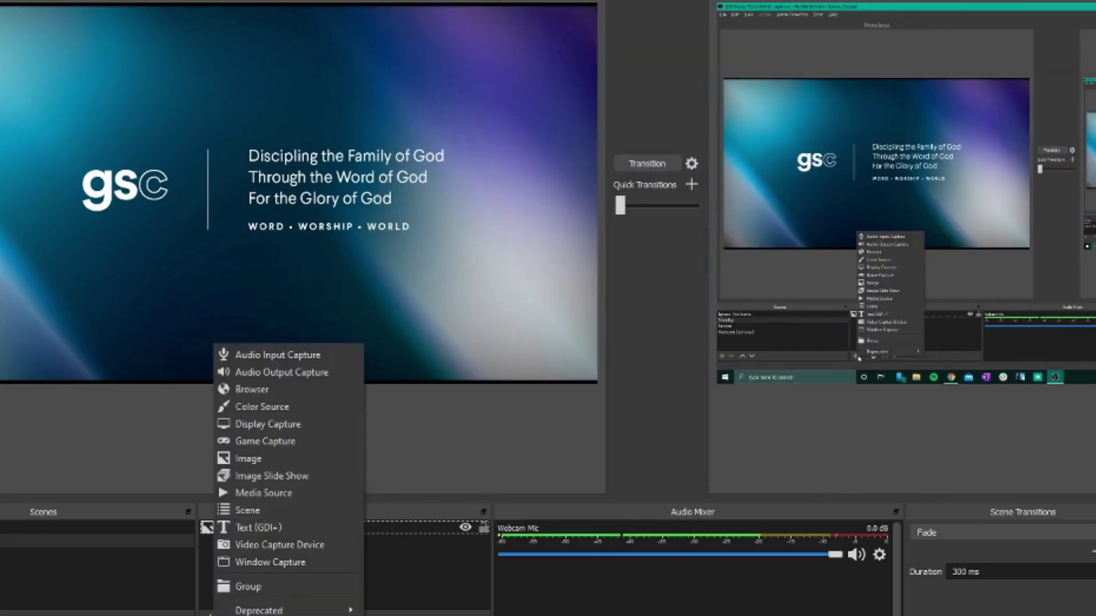
{"action": "left_click", "coordinate": [285, 498]}
{"action": "left_click", "coordinate": [703, 358]}
{"action": "left_click", "coordinate": [883, 343]}
{"action": "left_click", "coordinate": [565, 144]}
{"action": "left_click", "coordinate": [994, 421]}
{"action": "left_click", "coordinate": [848, 463]}
Show inactive sources in the Advanced Audio Properties and change the audio monitoring of Media Source.
{"action": "right_click", "coordinate": [606, 577]}
{"action": "left_click", "coordinate": [576, 581]}
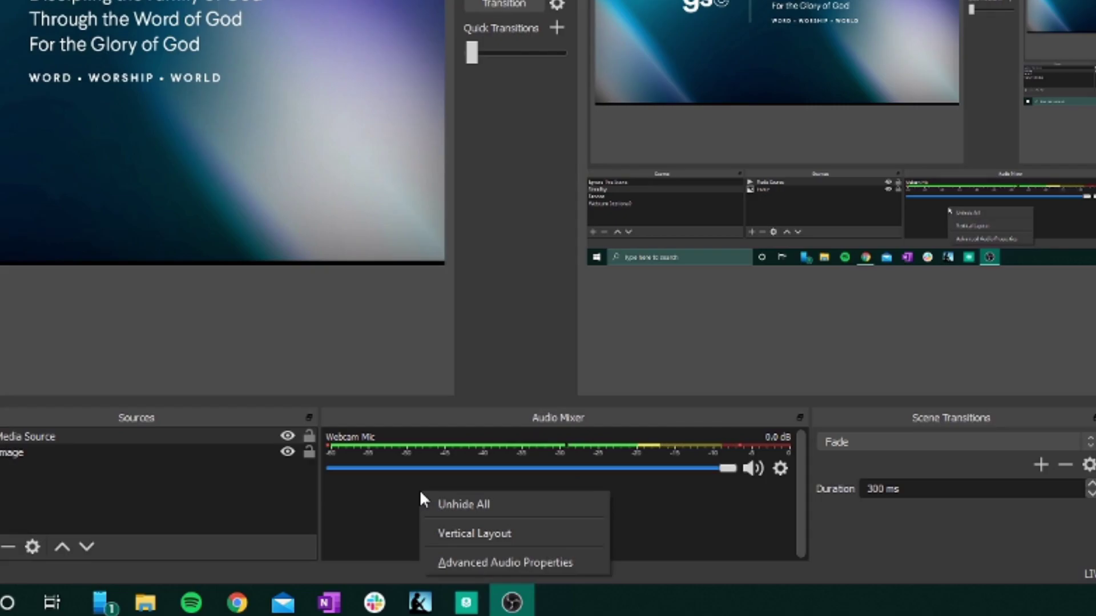
{"action": "left_click", "coordinate": [476, 561]}
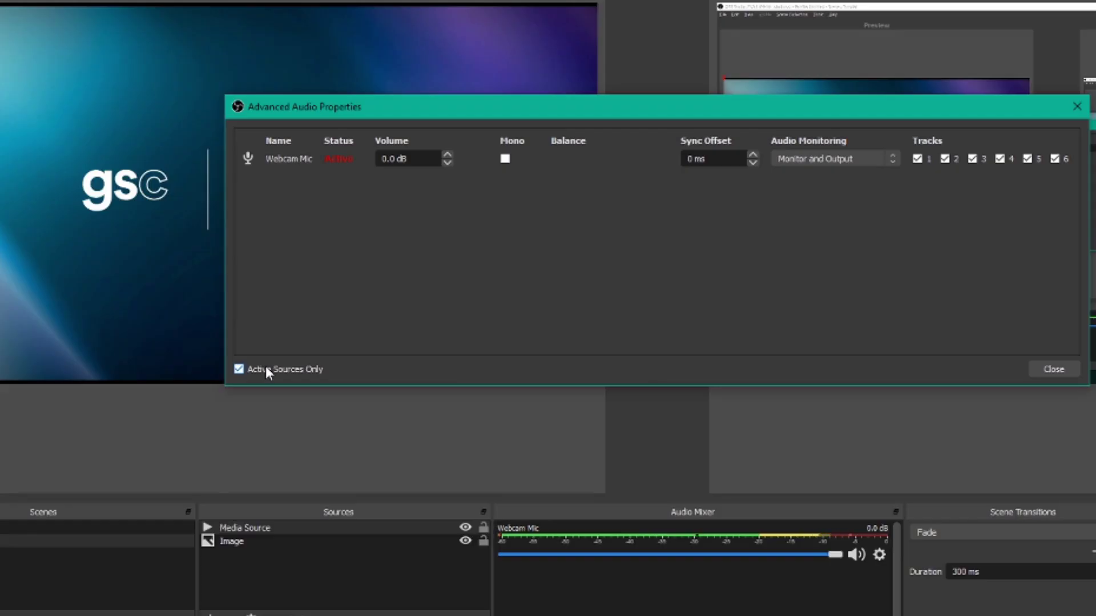
{"action": "left_click", "coordinate": [55, 246]}
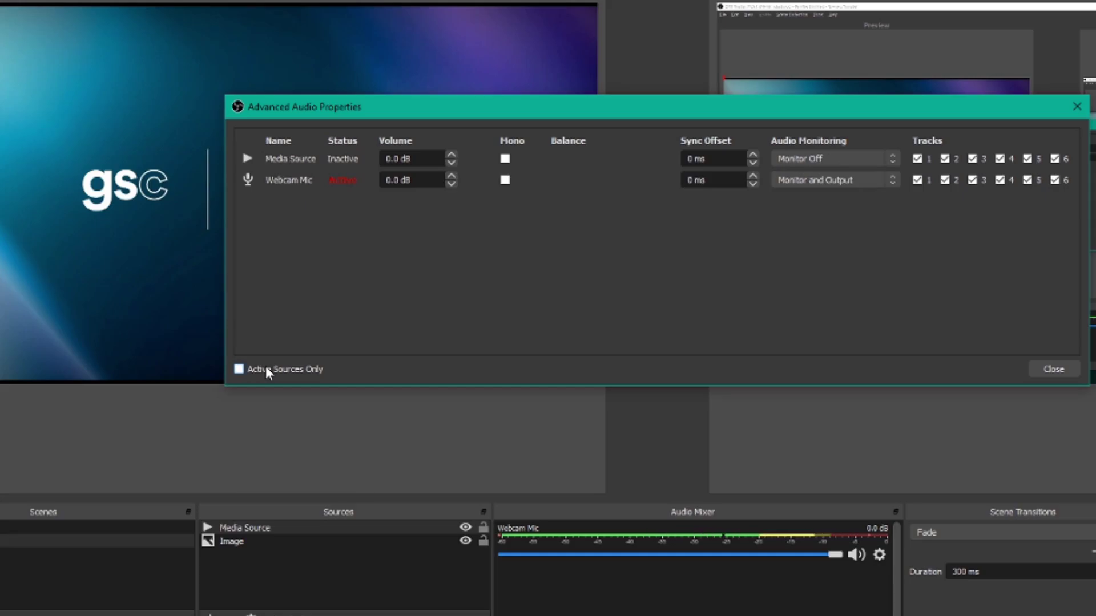
{"action": "scroll", "coordinate": [450, 163], "scroll_direction": "down", "scroll_amount": 4}
{"action": "left_click", "coordinate": [854, 155]}
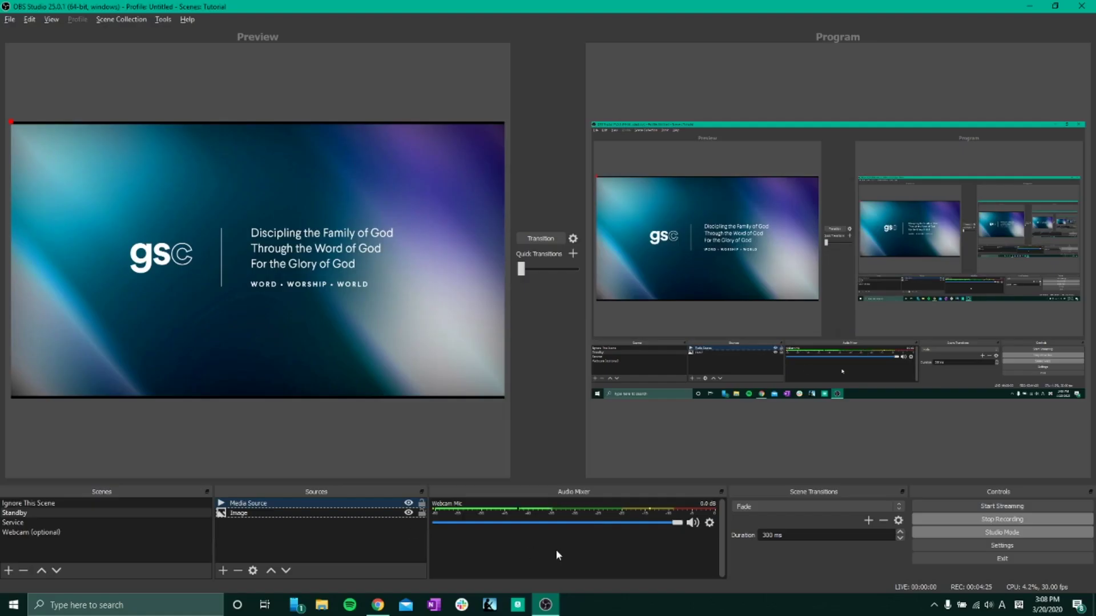
Add a new Media Source to the Service scene and load the local recording 03_15_20 into it.
{"action": "right_click", "coordinate": [323, 549]}
{"action": "left_click", "coordinate": [282, 482]}
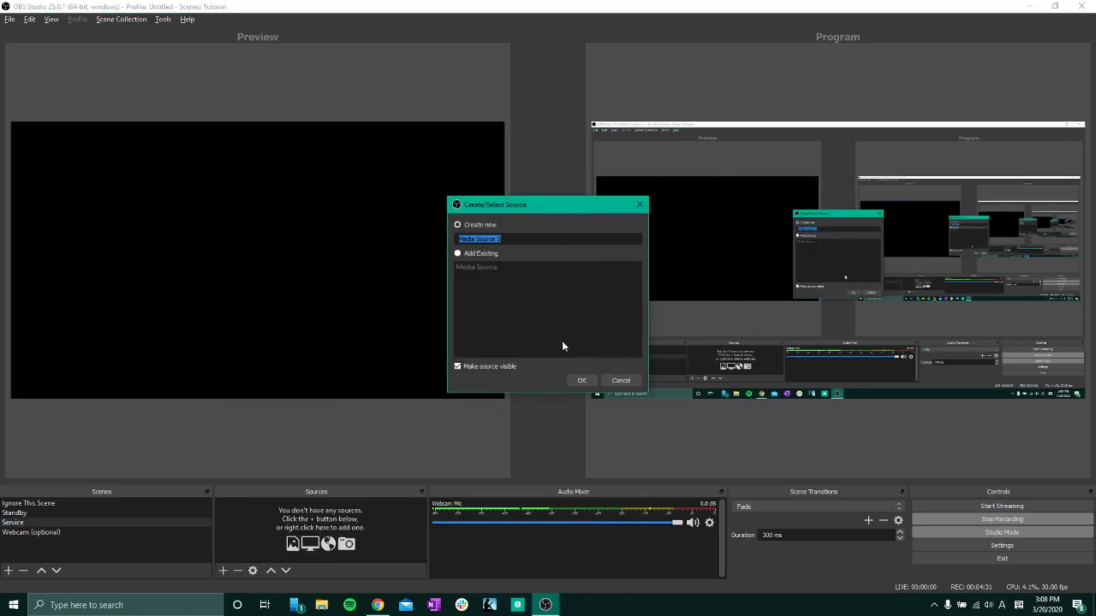
{"action": "left_click", "coordinate": [587, 381]}
{"action": "left_click", "coordinate": [712, 369]}
{"action": "left_click", "coordinate": [465, 215]}
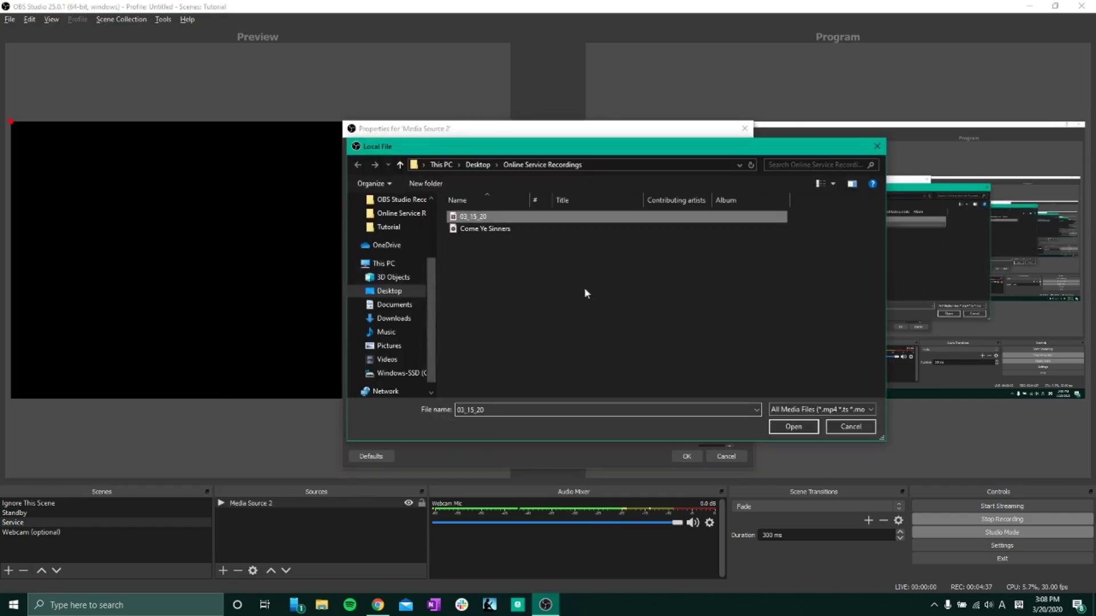
{"action": "left_click", "coordinate": [790, 424]}
{"action": "left_click", "coordinate": [686, 456]}
Add a Video Capture Device source to the Webcam (optional) scene using the Logitech Webcam 600.
{"action": "left_click", "coordinate": [32, 532]}
{"action": "left_click", "coordinate": [223, 570]}
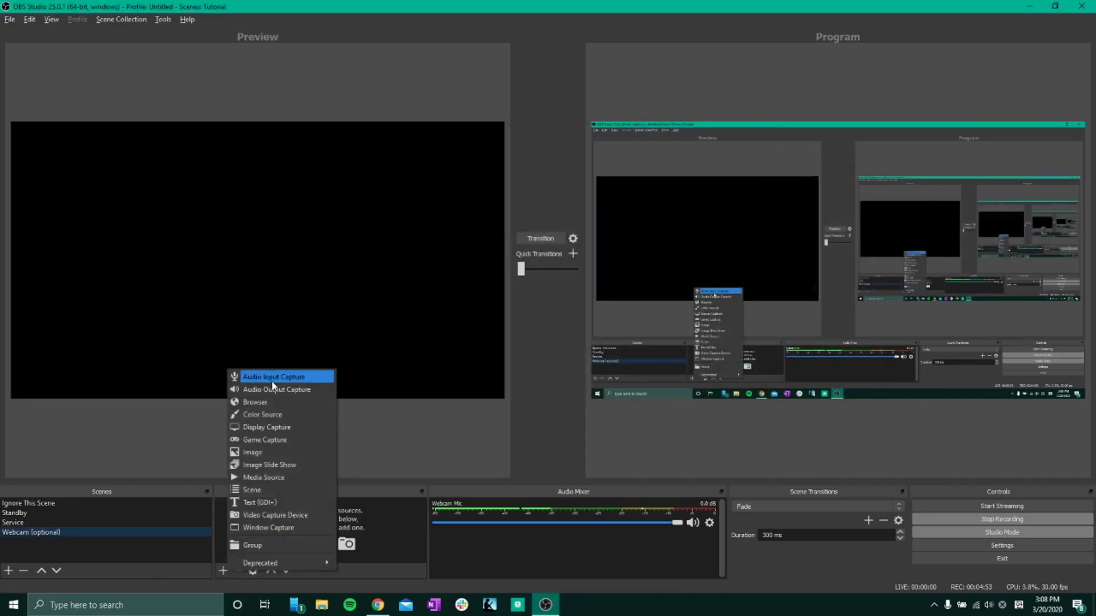
{"action": "left_click", "coordinate": [268, 516]}
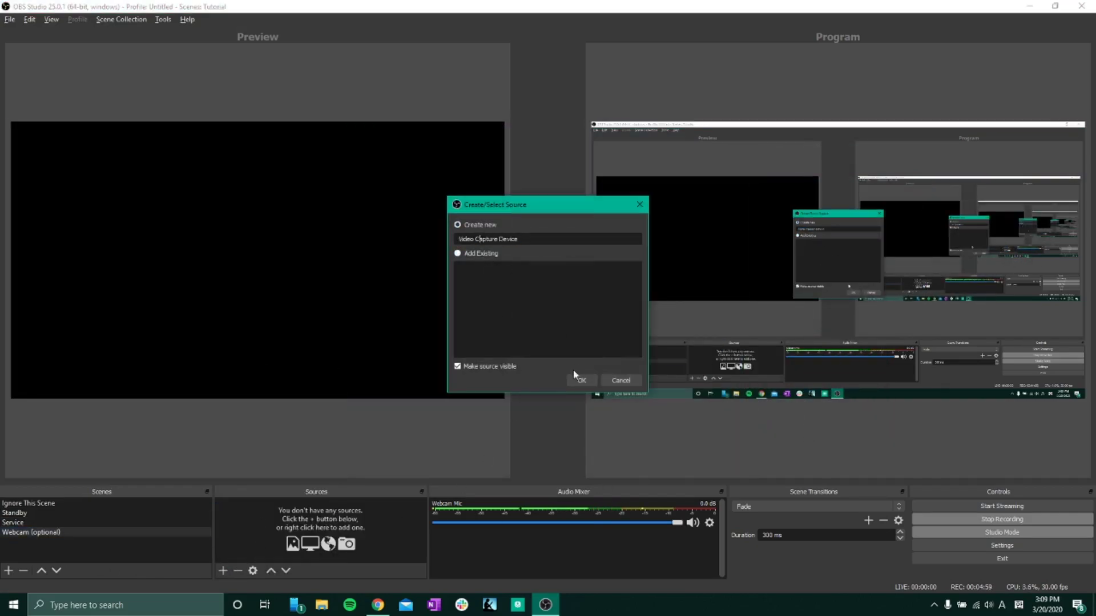
{"action": "left_click", "coordinate": [577, 376]}
{"action": "left_click", "coordinate": [513, 280]}
{"action": "left_click", "coordinate": [504, 293]}
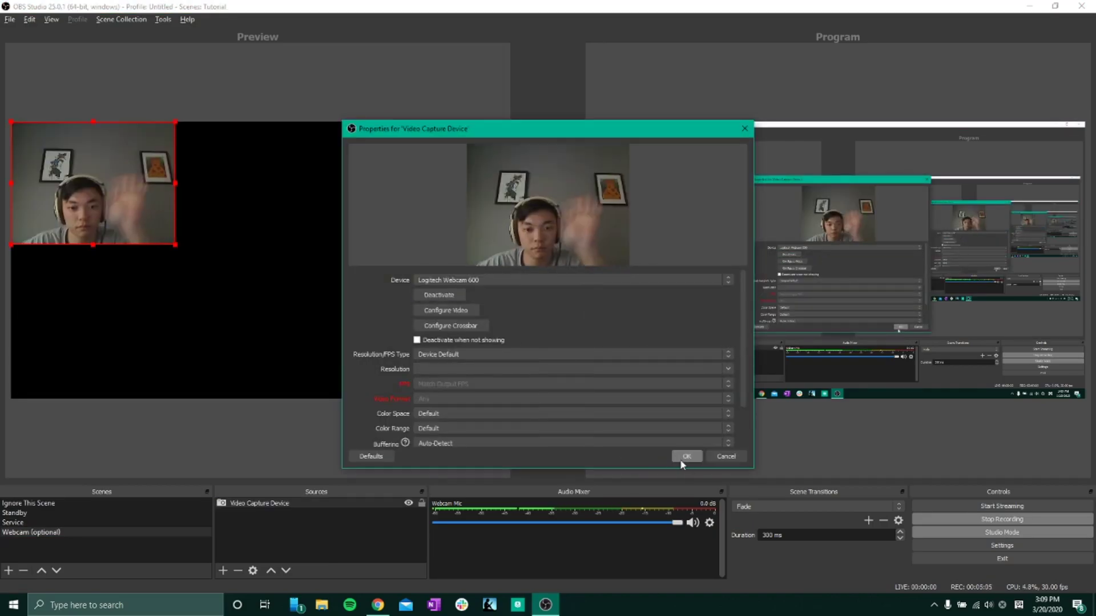
{"action": "left_click", "coordinate": [685, 457]}
Select the Service scene and set the streaming service to Facebook Live in the stream settings.
{"action": "left_click", "coordinate": [14, 522]}
{"action": "left_click", "coordinate": [1002, 545]}
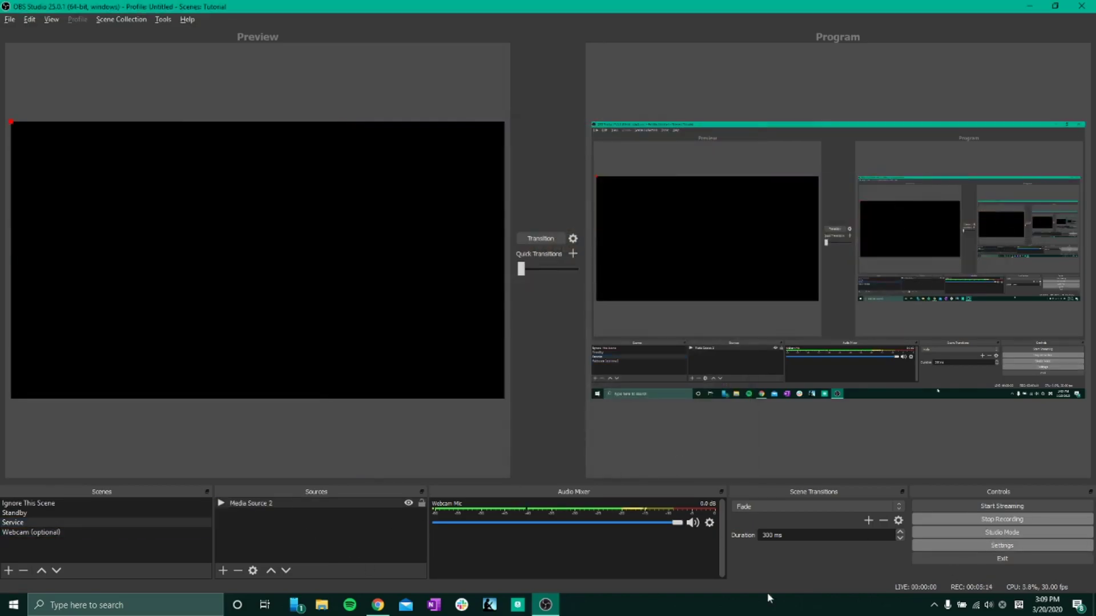
{"action": "left_click", "coordinate": [309, 143]}
{"action": "left_click", "coordinate": [628, 115]}
{"action": "left_click", "coordinate": [533, 164]}
Copy the stream key from Facebook Live Producer in Chrome, paste it into the Stream Key field in OBS Studio, and save the settings.
{"action": "key", "text": "alt+Tab"}
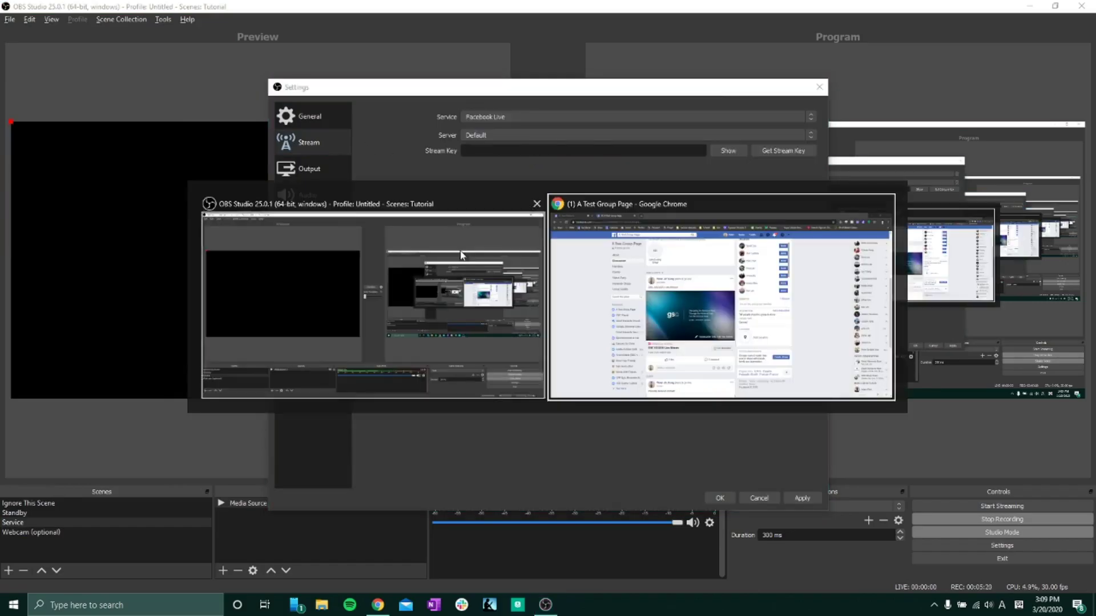
{"action": "left_click", "coordinate": [57, 9]}
{"action": "left_click", "coordinate": [827, 269]}
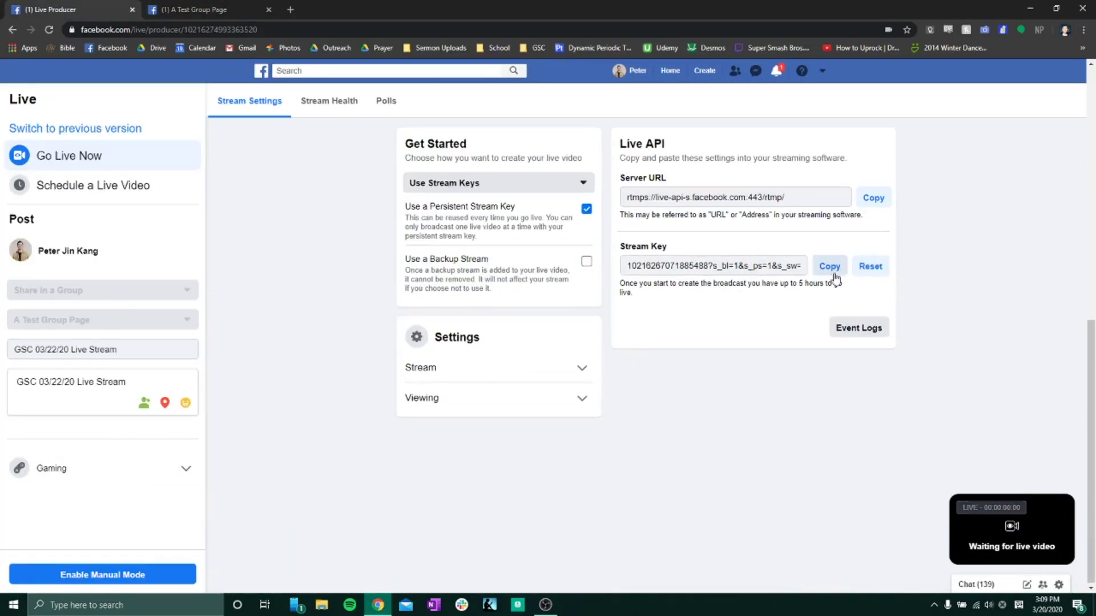
{"action": "key", "text": "alt+Tab"}
{"action": "key", "text": "ctrl+v"}
{"action": "left_click", "coordinate": [720, 497]}
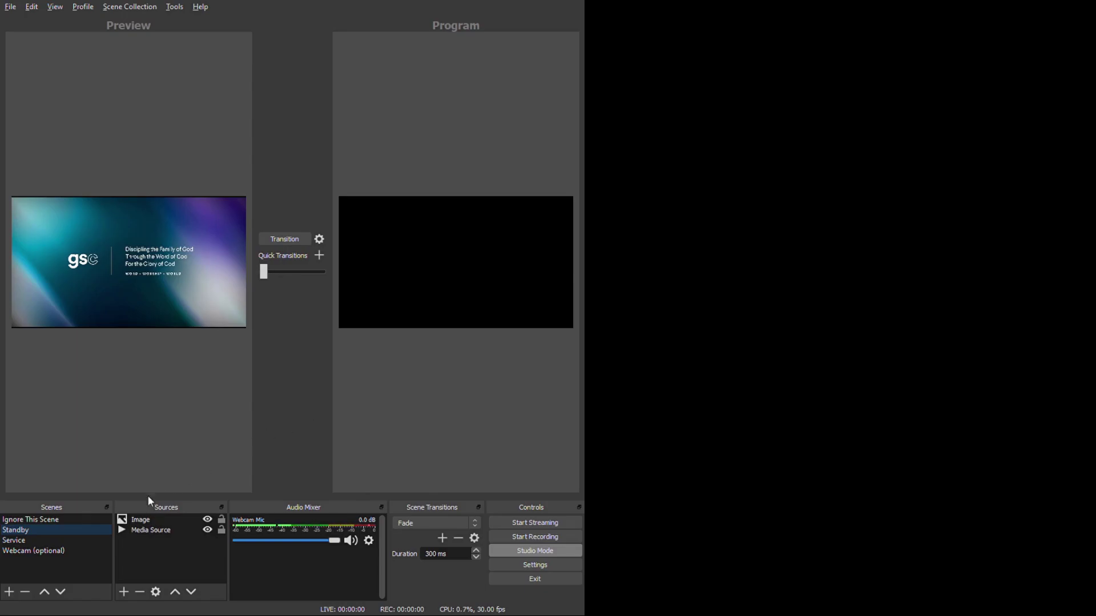
Transition the Standby scene to the program output and start streaming.
{"action": "left_click", "coordinate": [287, 241]}
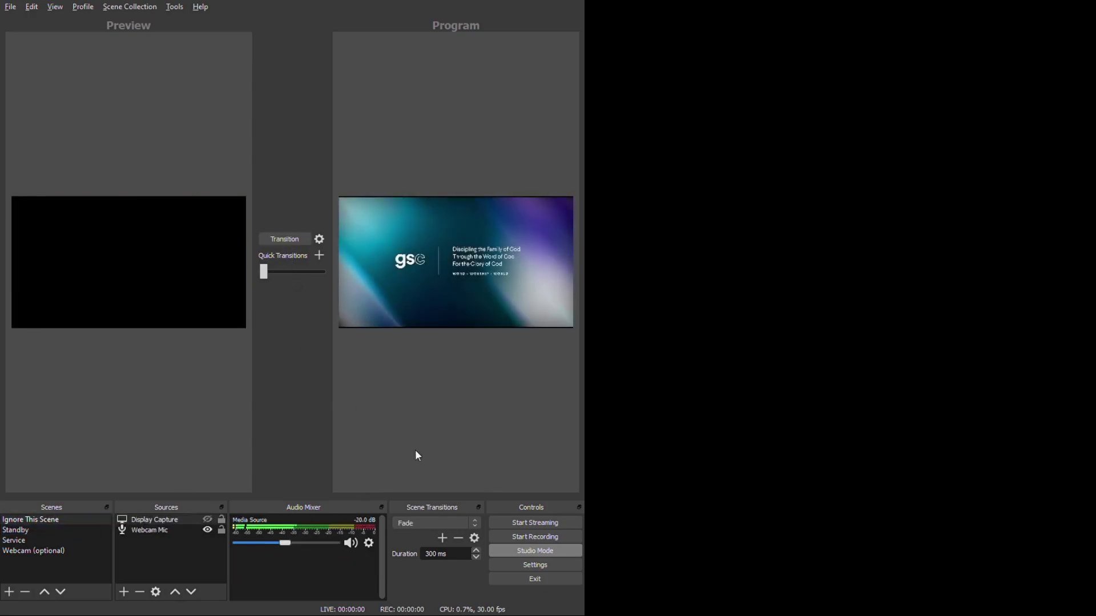
{"action": "left_click", "coordinate": [541, 524]}
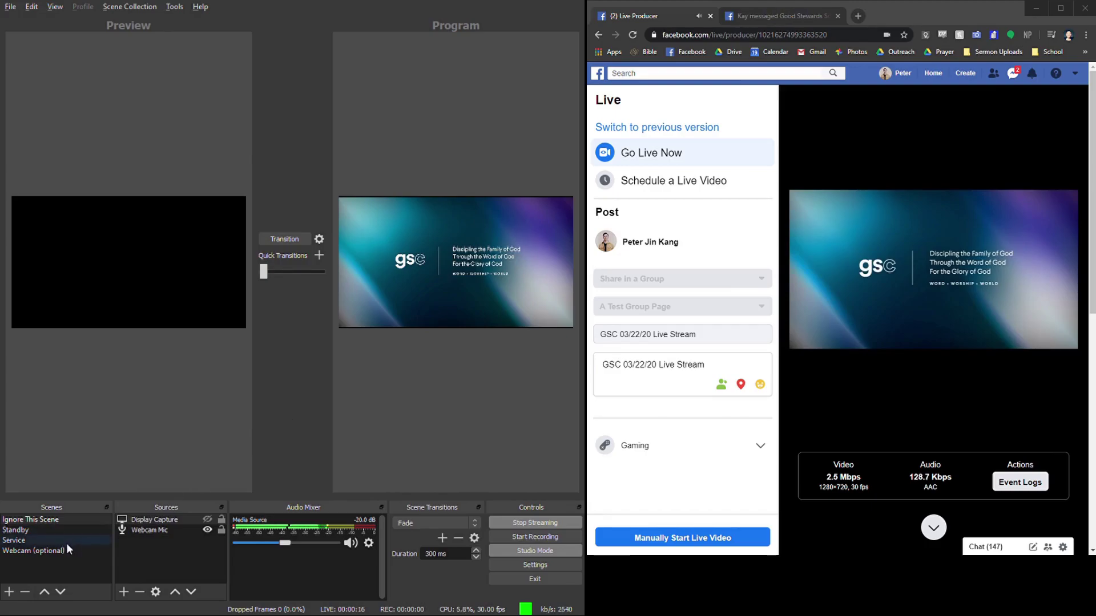
Transition the program output to the Webcam (optional) scene and from there to the Service scene.
{"action": "left_click", "coordinate": [40, 550]}
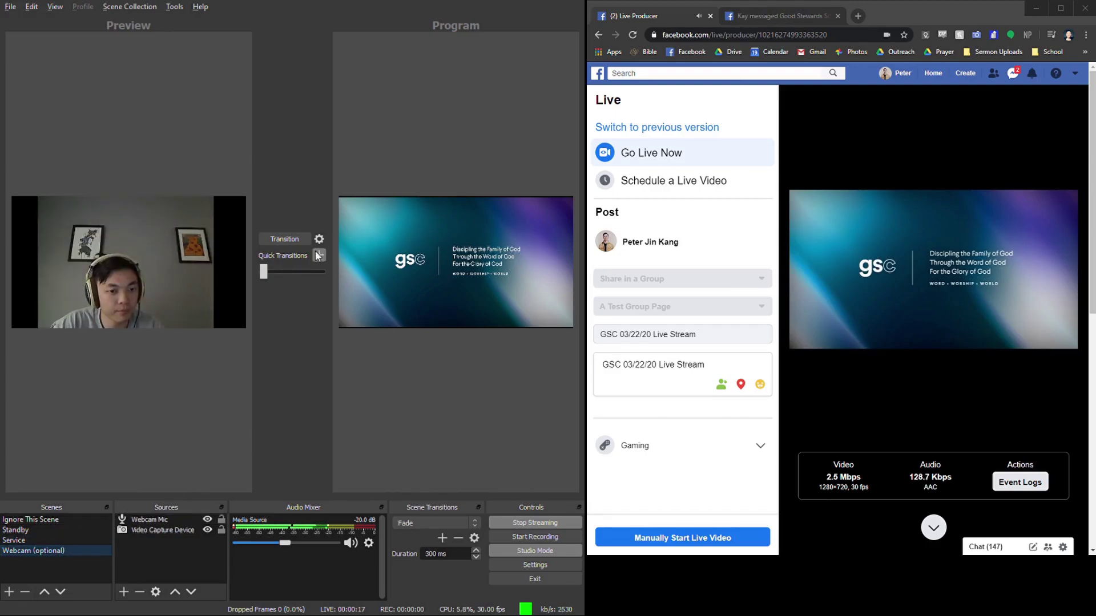
{"action": "left_click", "coordinate": [288, 241]}
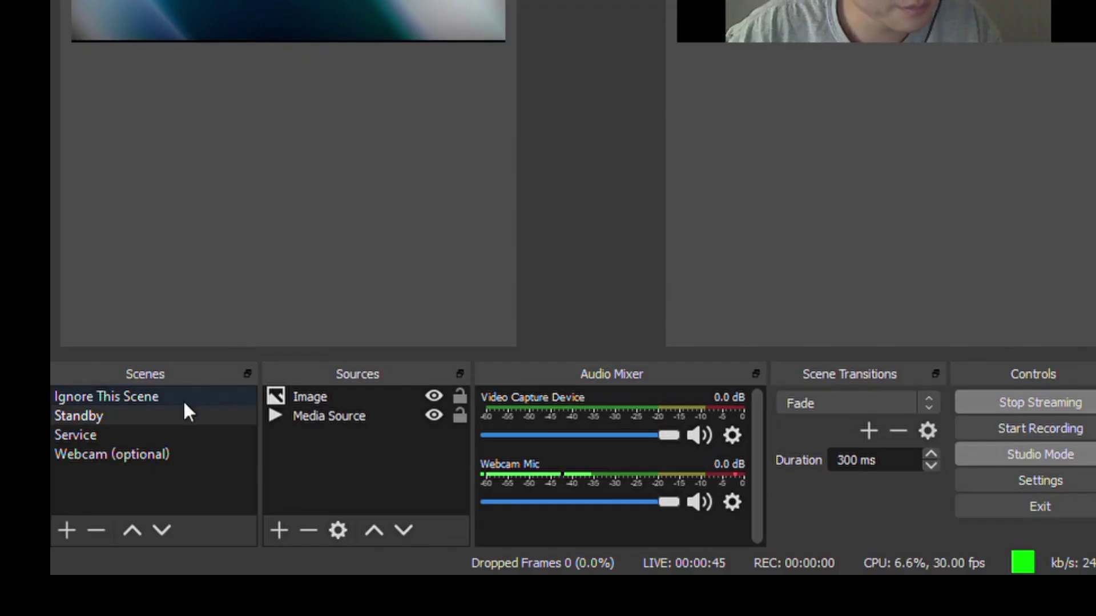
{"action": "left_click", "coordinate": [50, 540]}
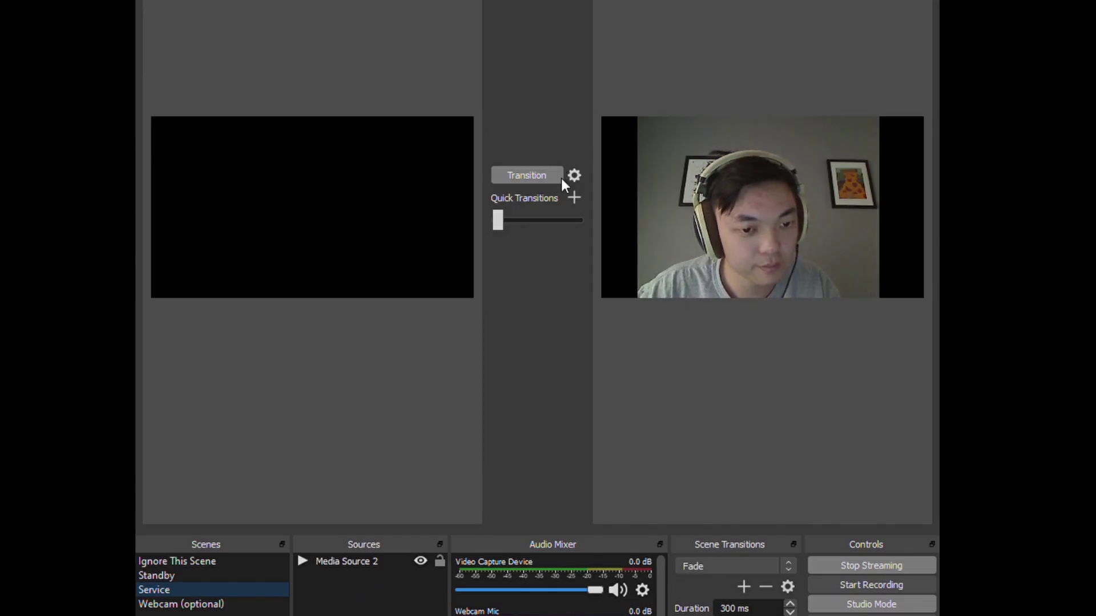
{"action": "left_click", "coordinate": [560, 177]}
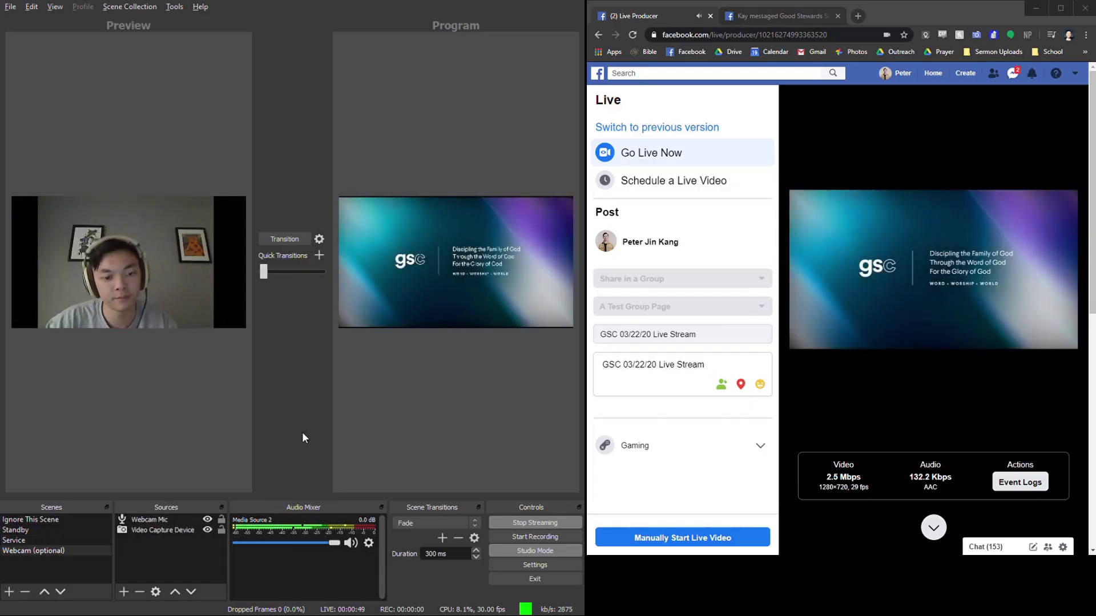